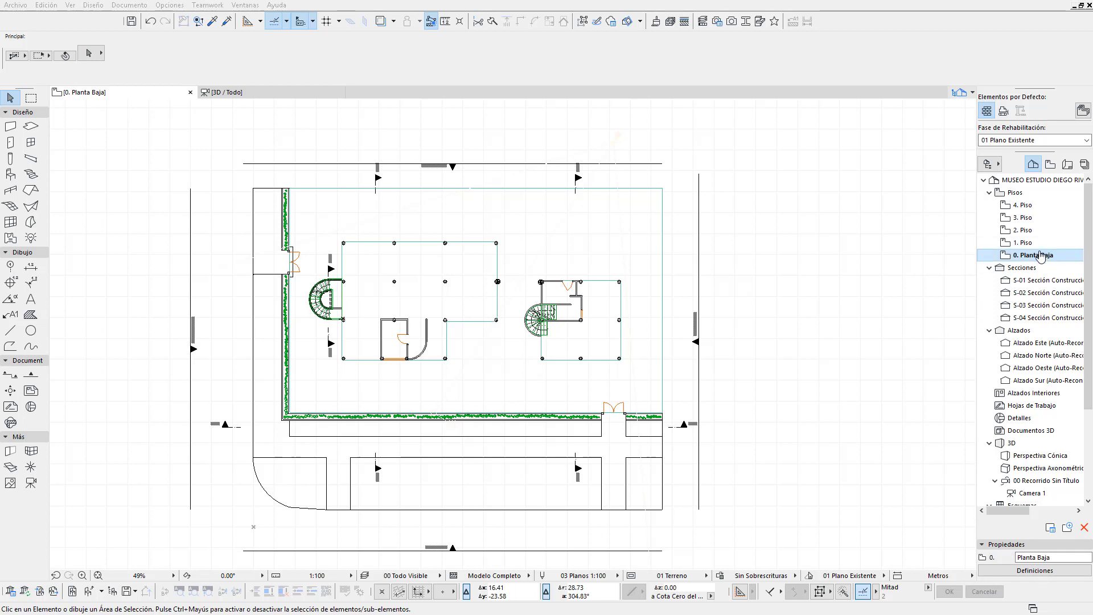
Step: Step through floor plans 1. Piso to 4. Piso, then open the Camera 1 perspective
double_click(1024, 242)
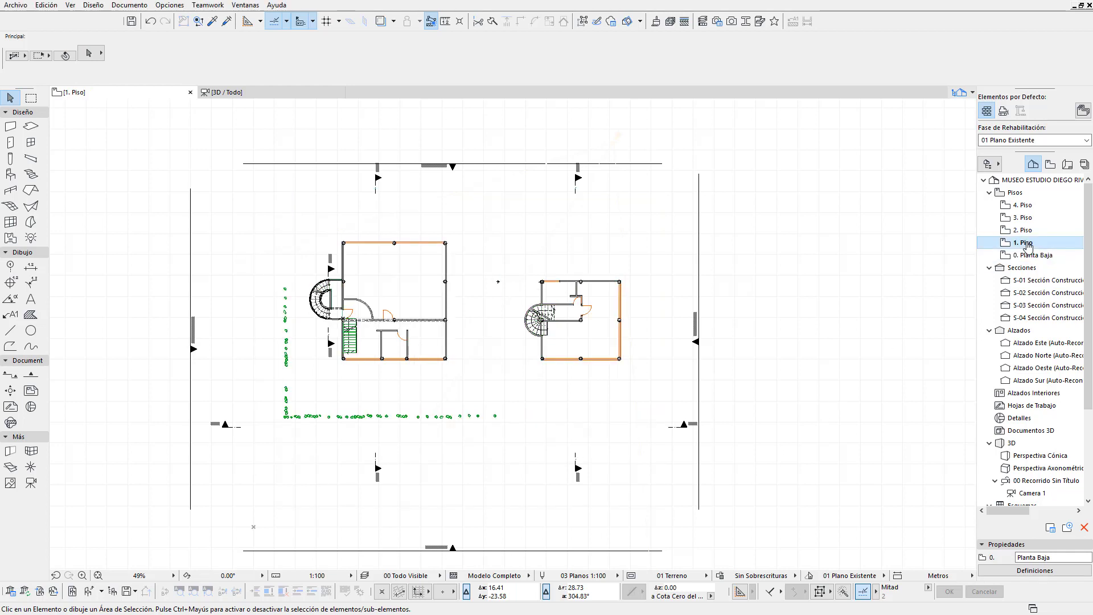
click(1024, 230)
double_click(1025, 231)
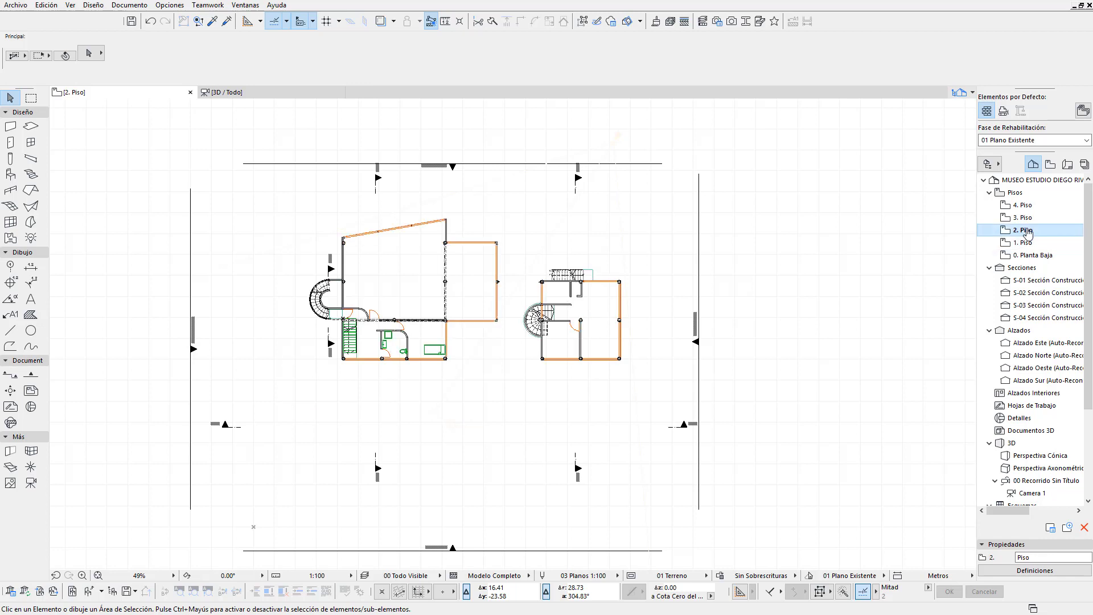
click(1025, 219)
double_click(1030, 221)
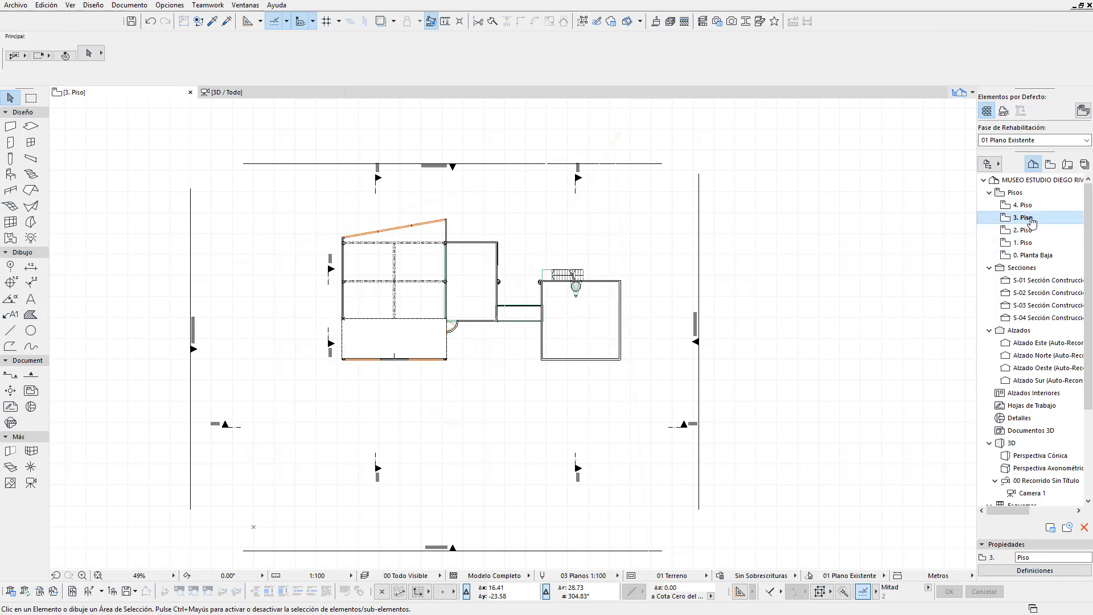
double_click(1027, 206)
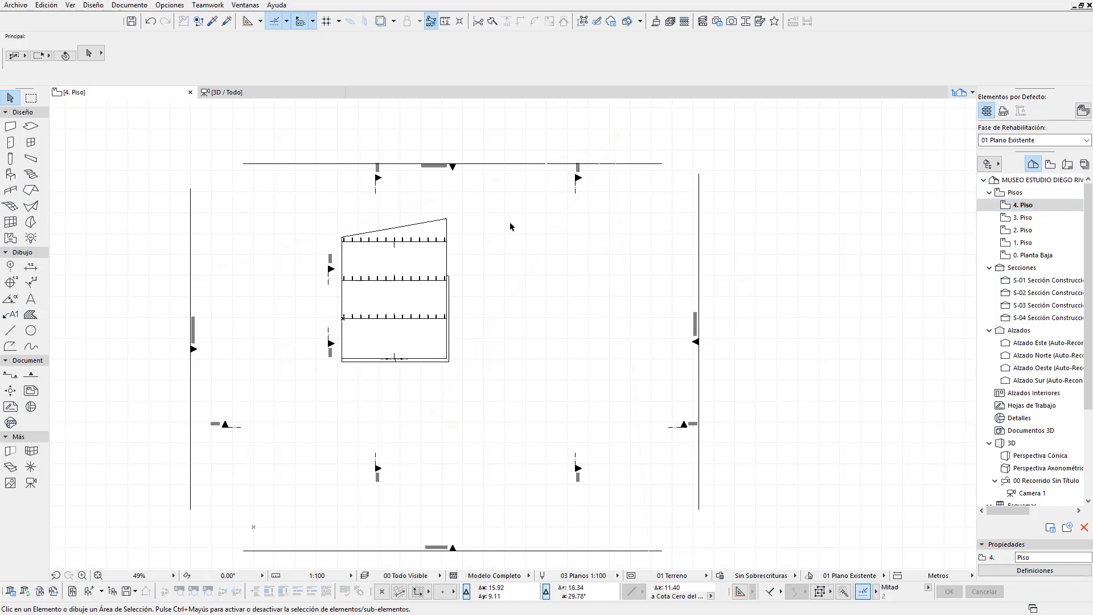
double_click(1025, 494)
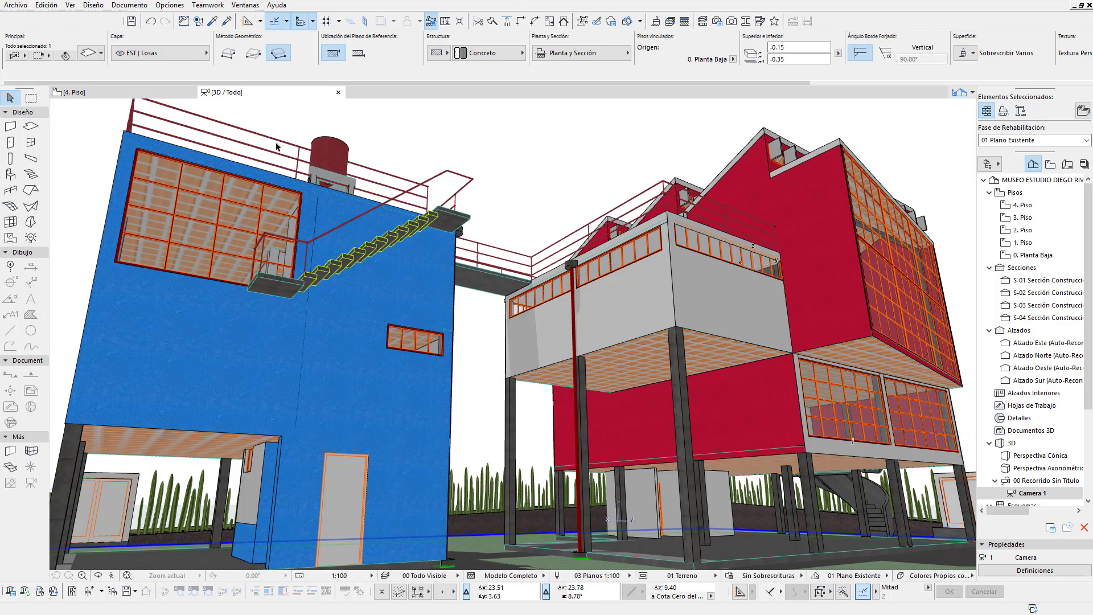
Step: Add layout A-04 'Plano de Conjunto' under A Arquitectónicos, then return to the 3D view
click(170, 96)
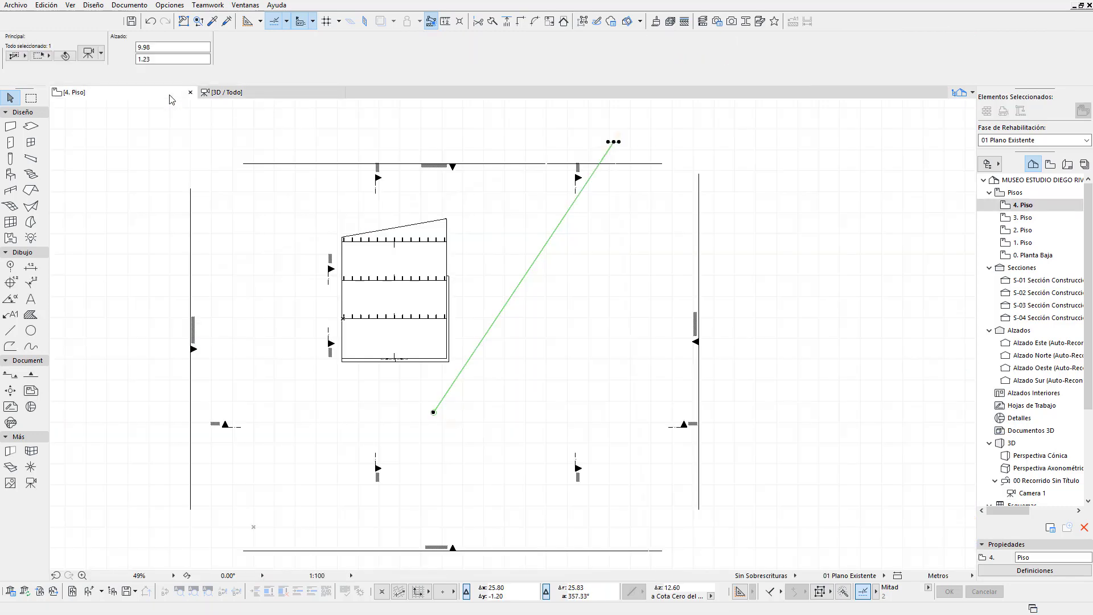
click(1067, 165)
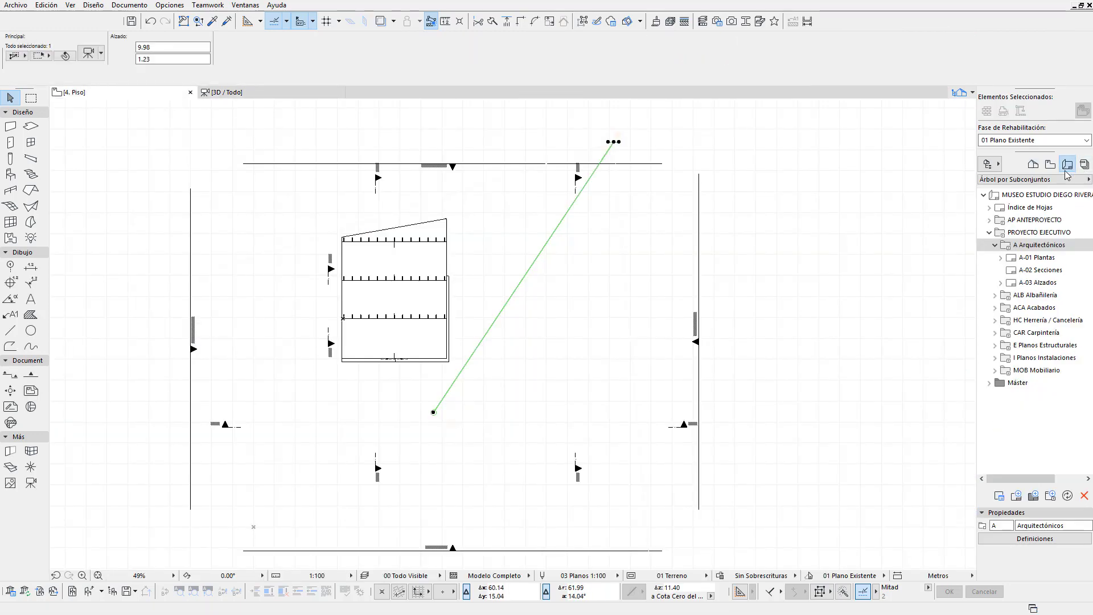
click(1046, 246)
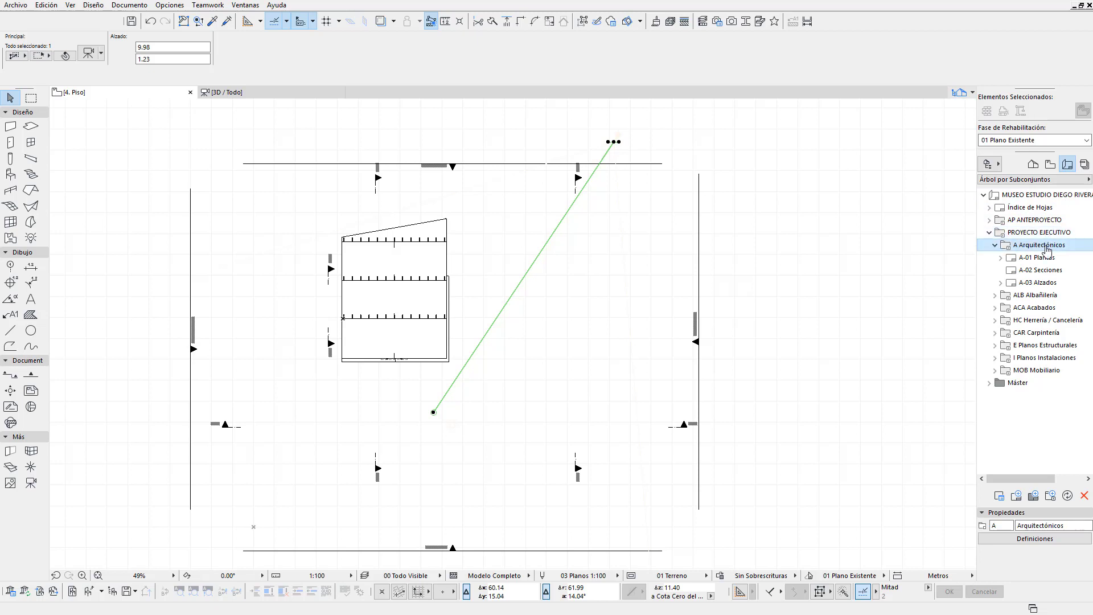
click(1016, 495)
text(Plano de Conjunto)
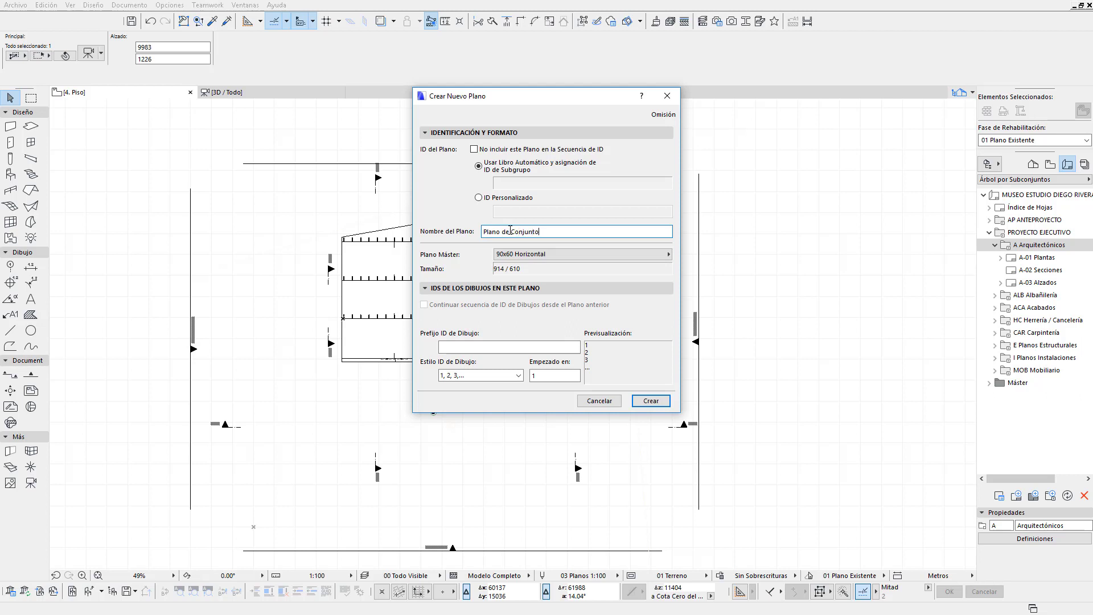
click(650, 400)
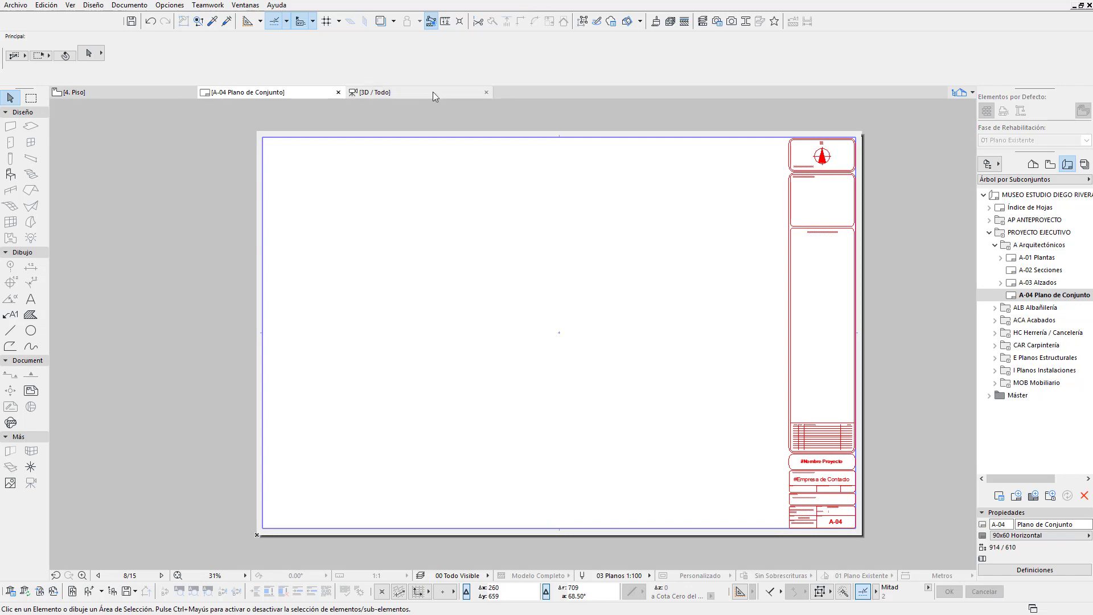
click(435, 91)
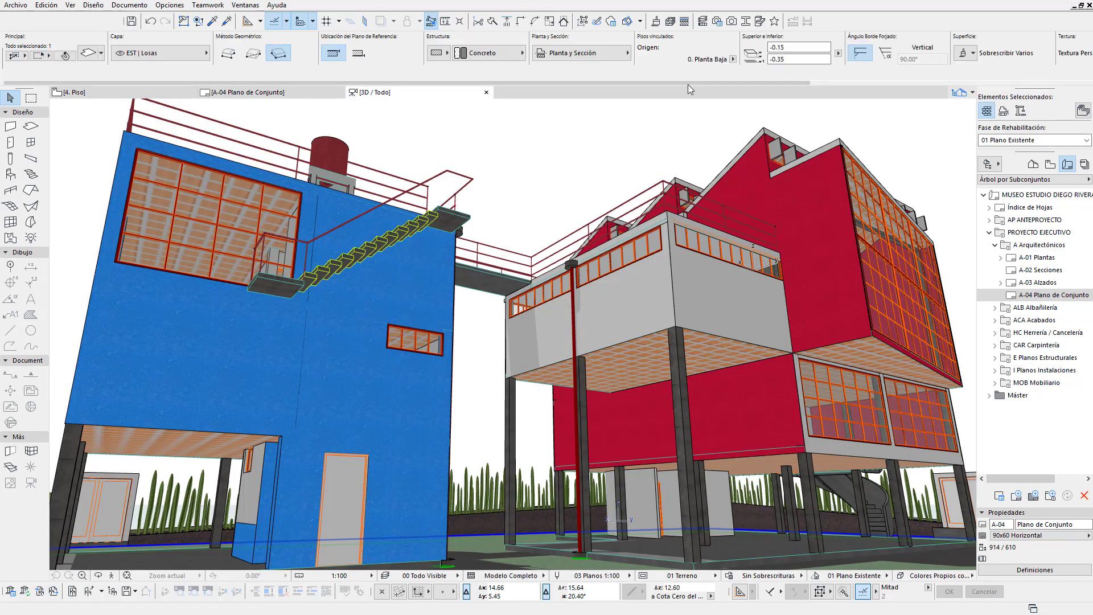
Step: Show the 3D Visualization toolbar and set an axonometric Top View projection at azimuth -90°
right_click(842, 23)
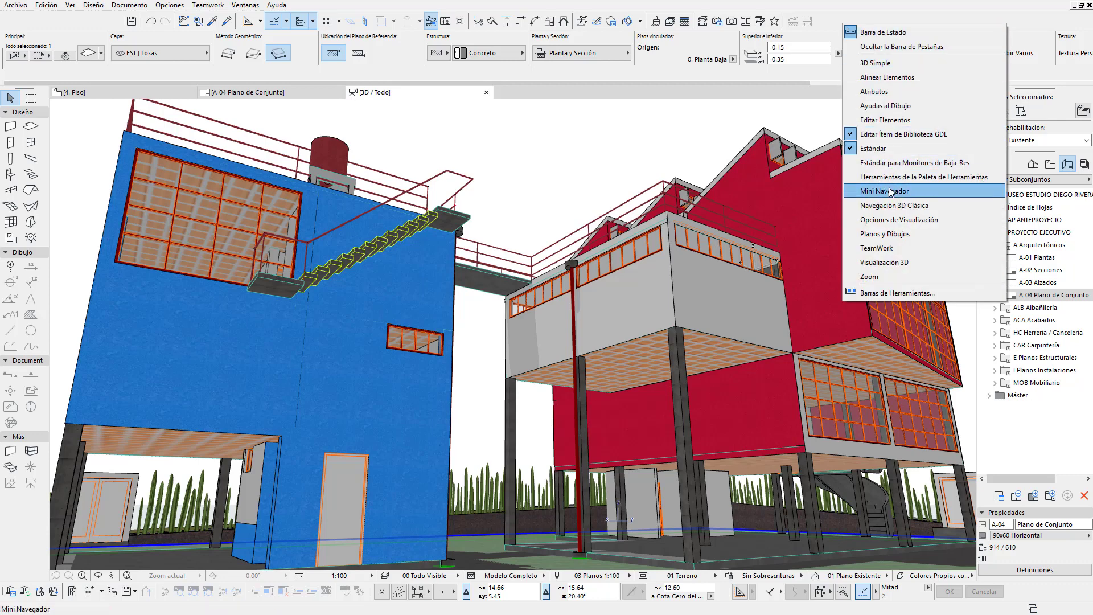
click(894, 266)
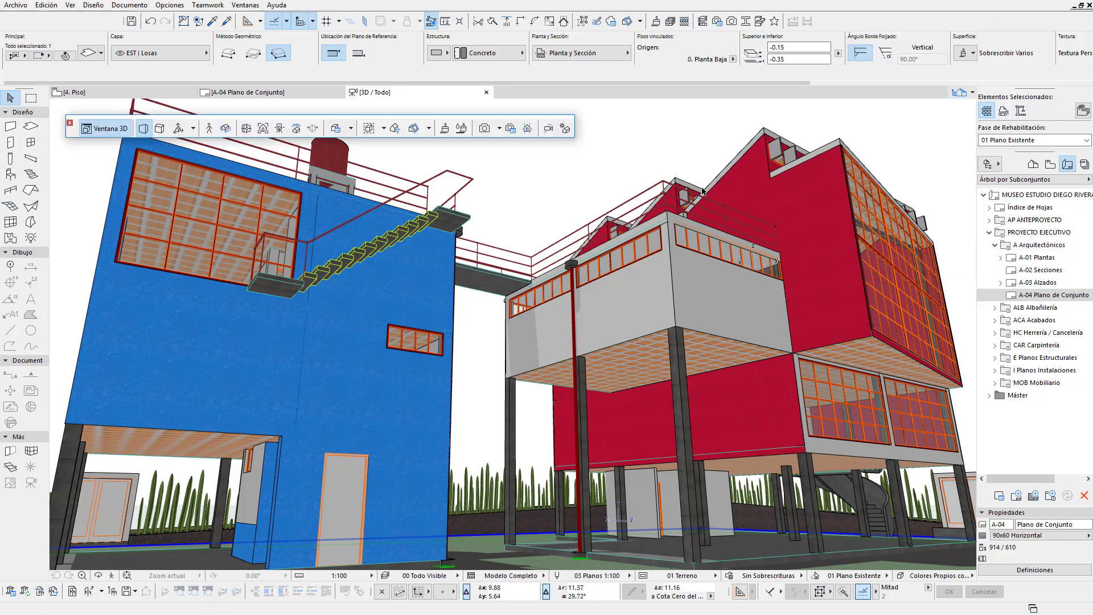
click(182, 129)
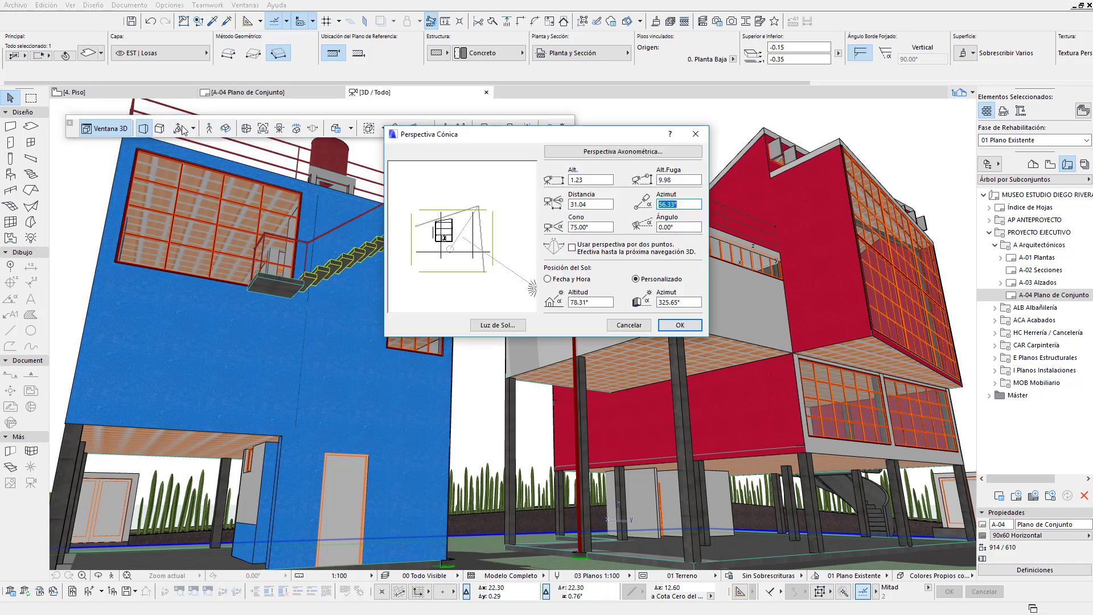
click(621, 152)
click(548, 180)
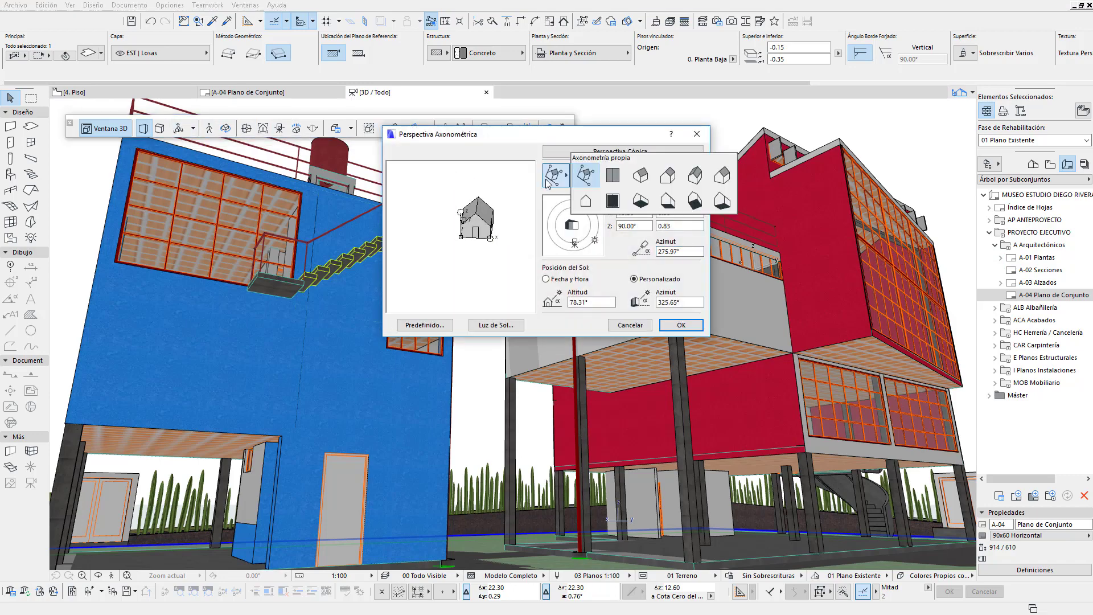
click(605, 183)
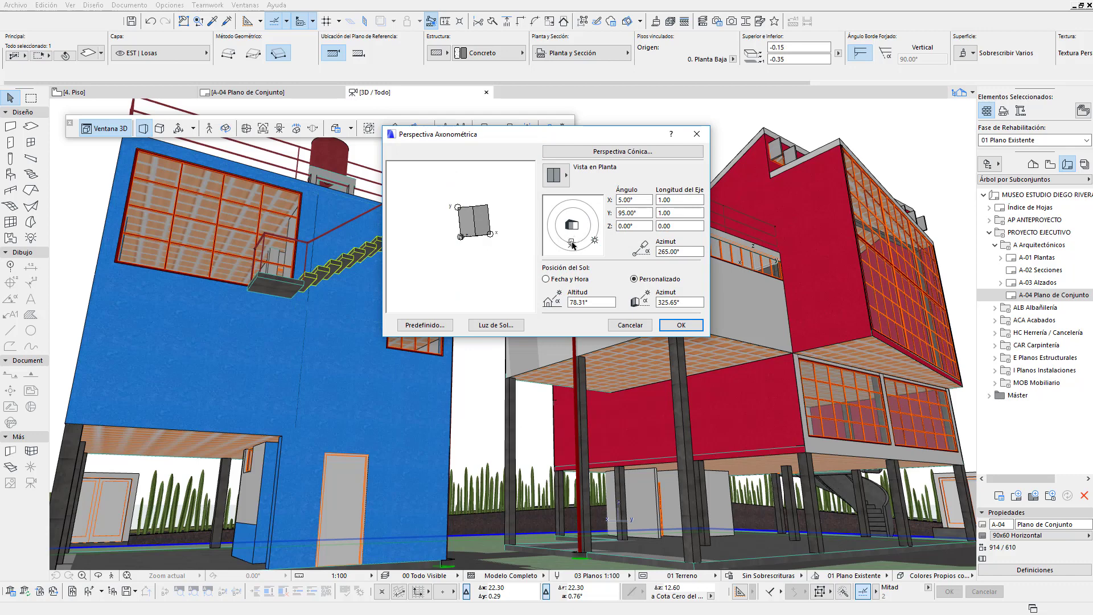
drag(574, 242, 572, 242)
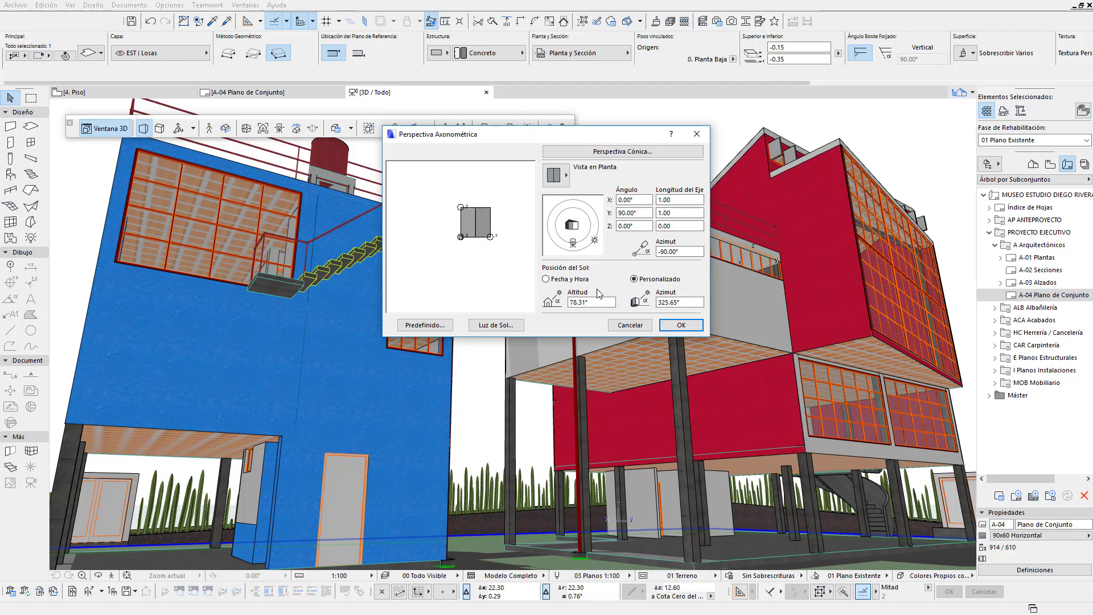
Step: Set the sun position by date and time to Diciembre 21, 10:00 a.m
click(577, 285)
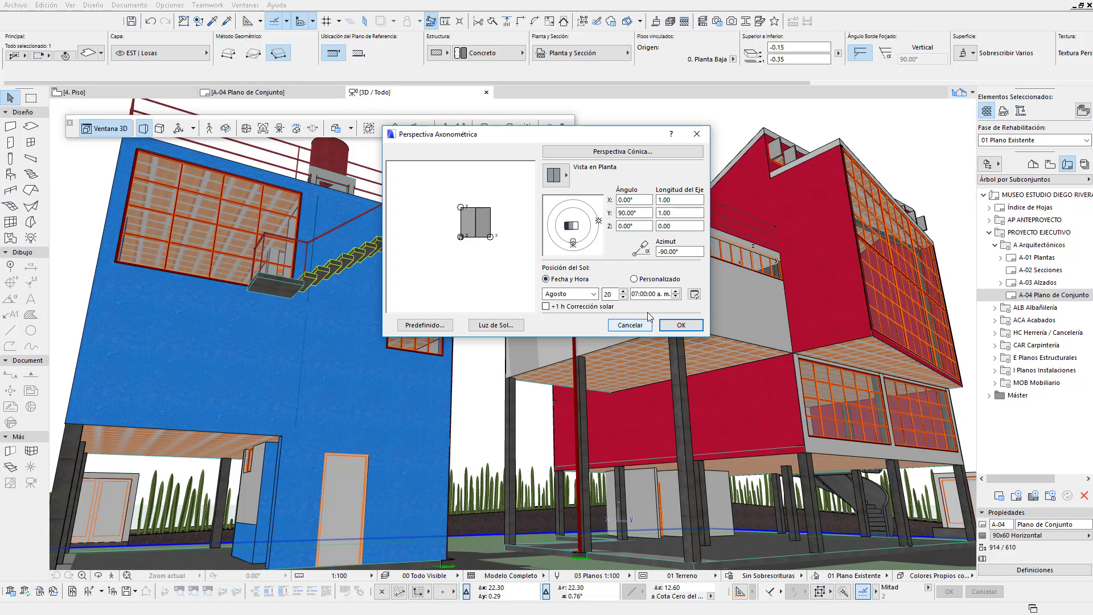
click(675, 291)
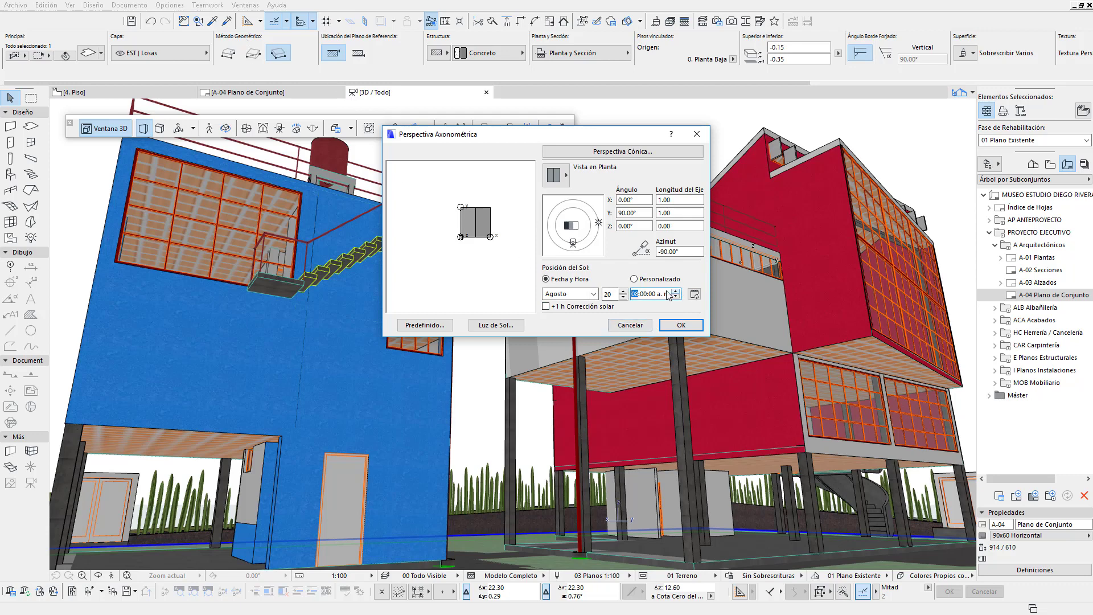
click(591, 294)
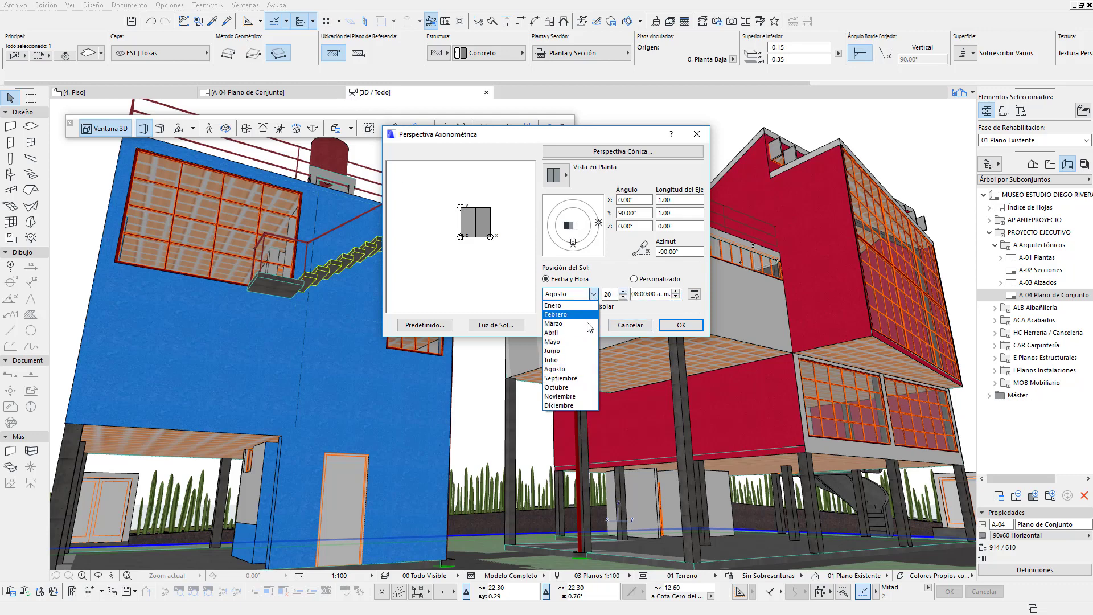
click(576, 404)
click(622, 291)
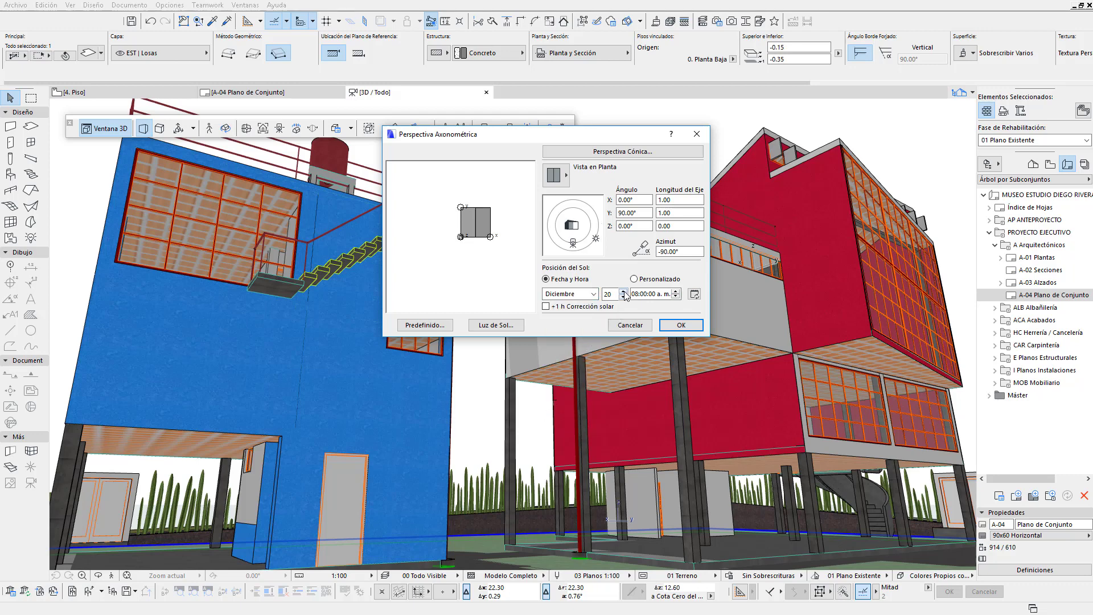
click(676, 291)
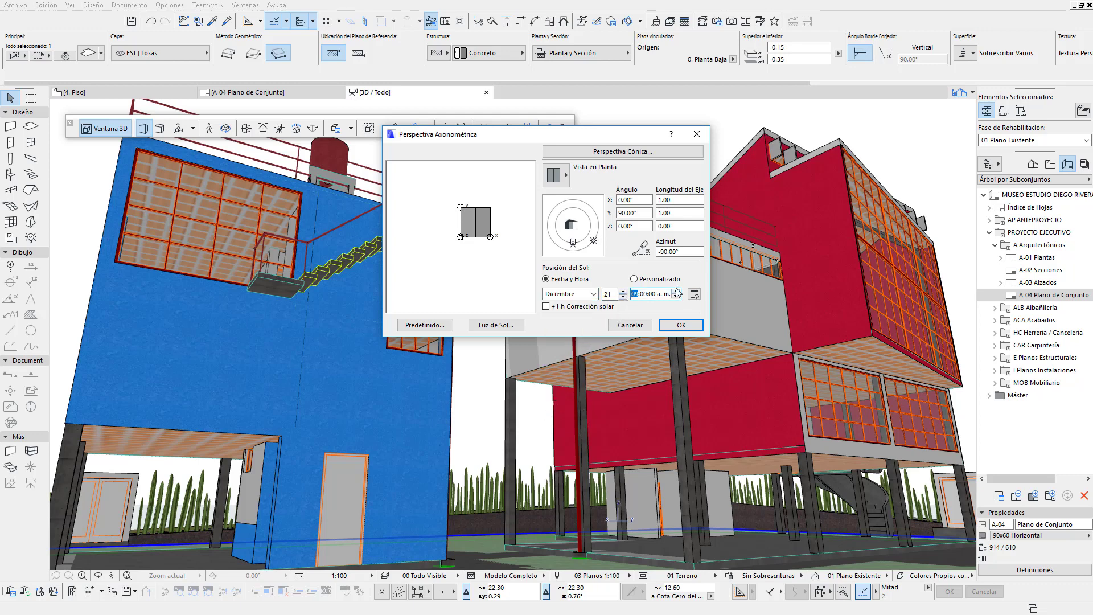
key(Right)
key(Right)
key(Right)
key(Left)
key(Left)
key(Left)
click(676, 292)
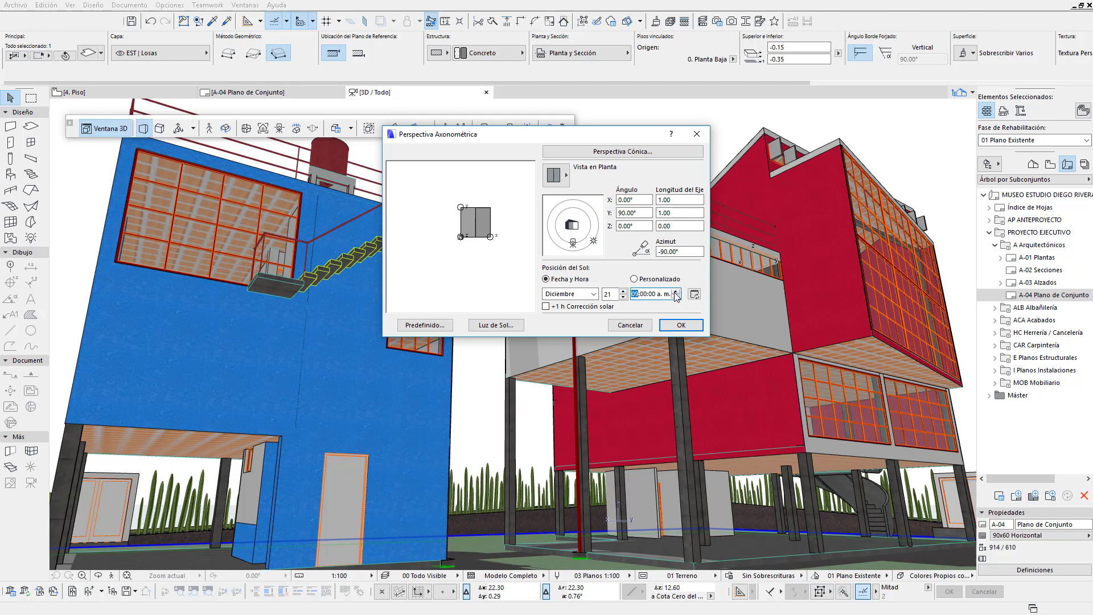
Step: Apply the top-view and sun settings, then zoom and pan to frame the whole museum site
click(676, 324)
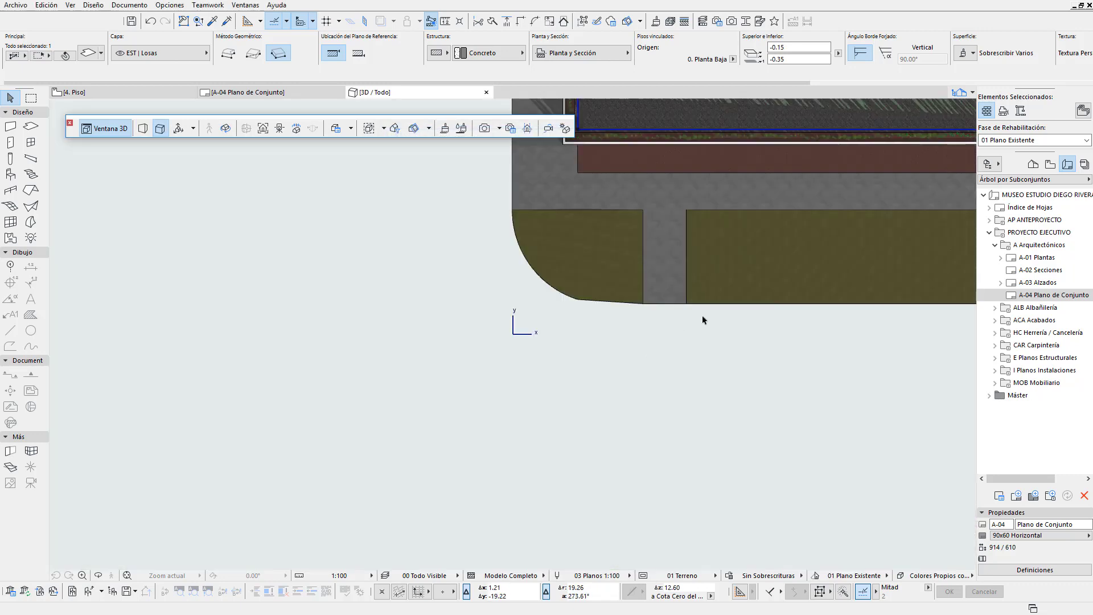
scroll(676, 329, down, 2)
scroll(675, 381, down, 2)
scroll(714, 358, down, 2)
scroll(629, 391, up, 1)
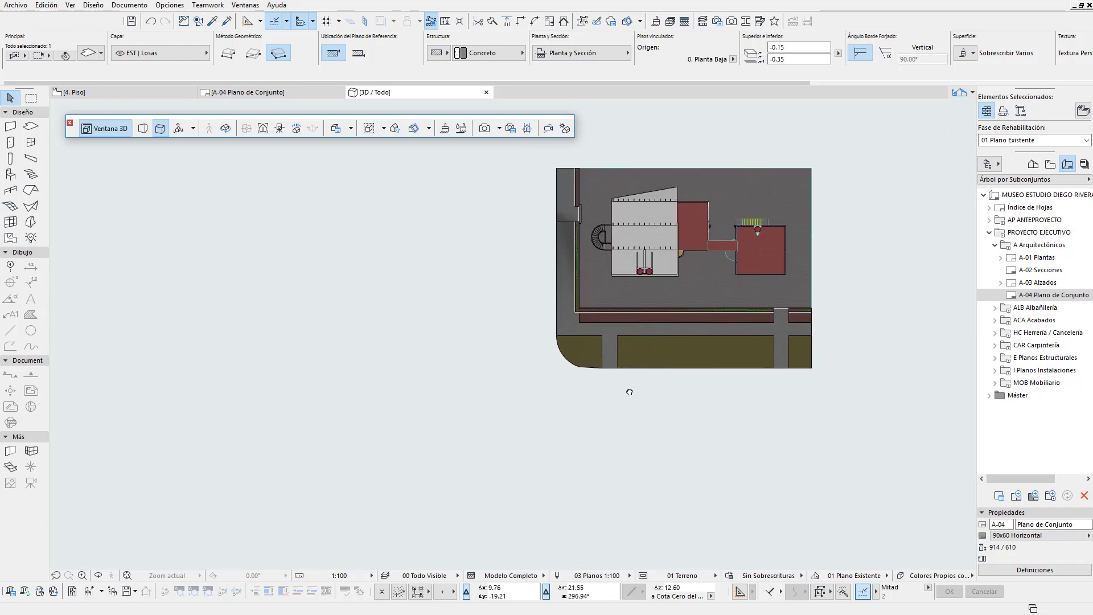
scroll(556, 317, up, 1)
scroll(555, 296, up, 1)
scroll(553, 279, up, 1)
scroll(553, 285, up, 1)
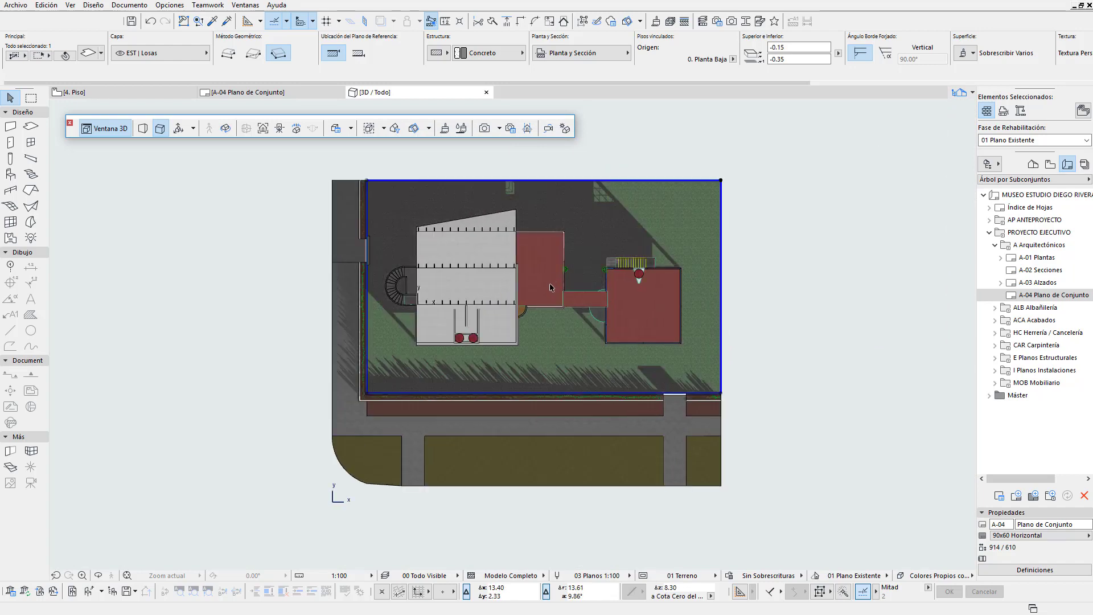
scroll(554, 300, up, 1)
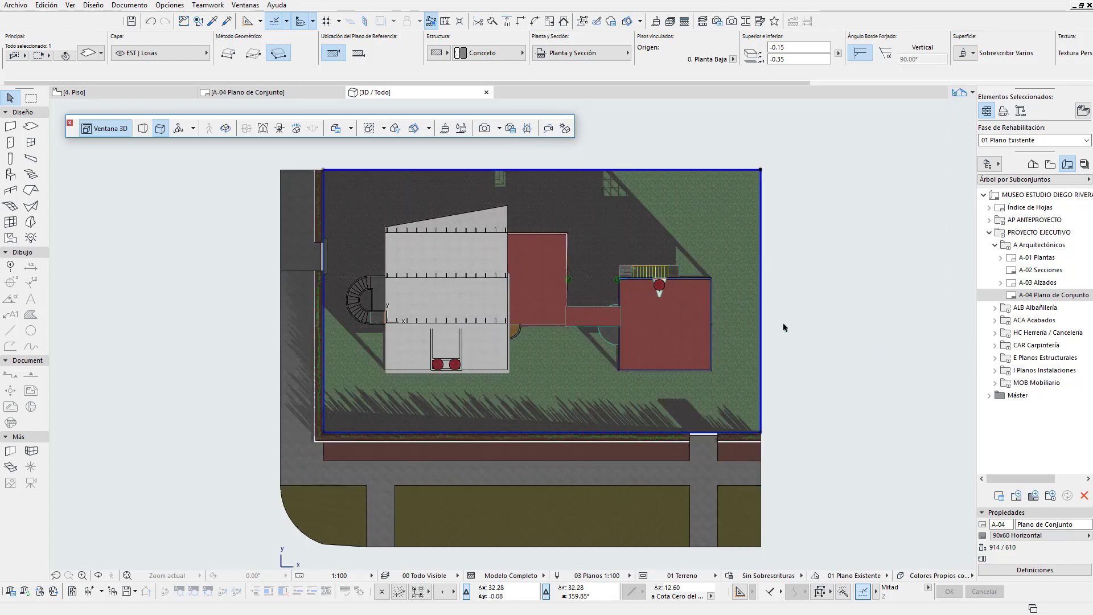
middle_drag(808, 322, 794, 335)
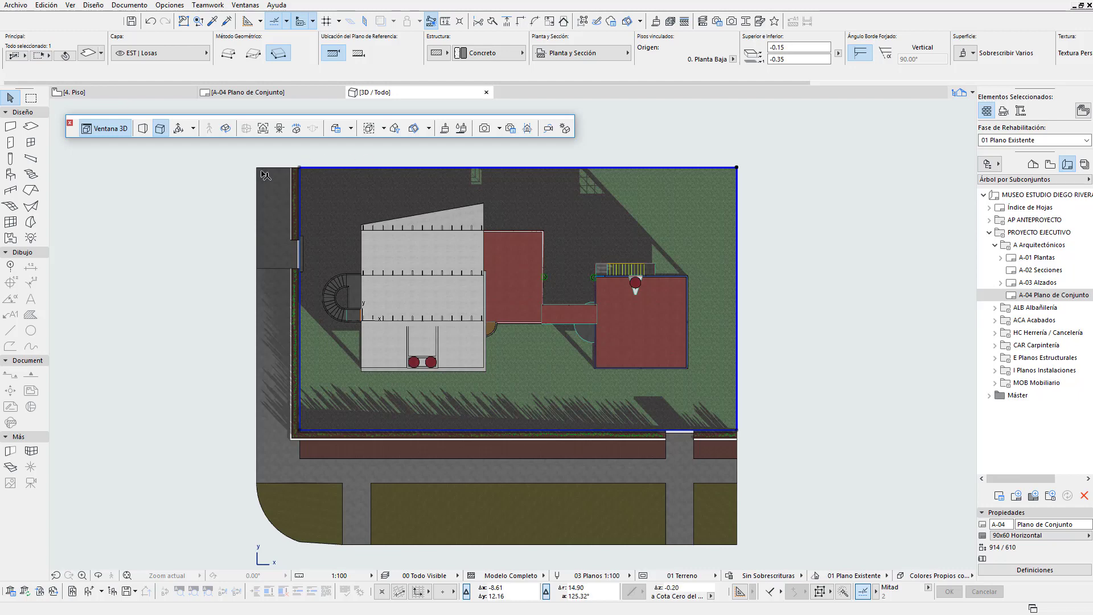
Step: Change the sun month to Junio in Projection Settings, apply it, and deselect the terrain
click(178, 129)
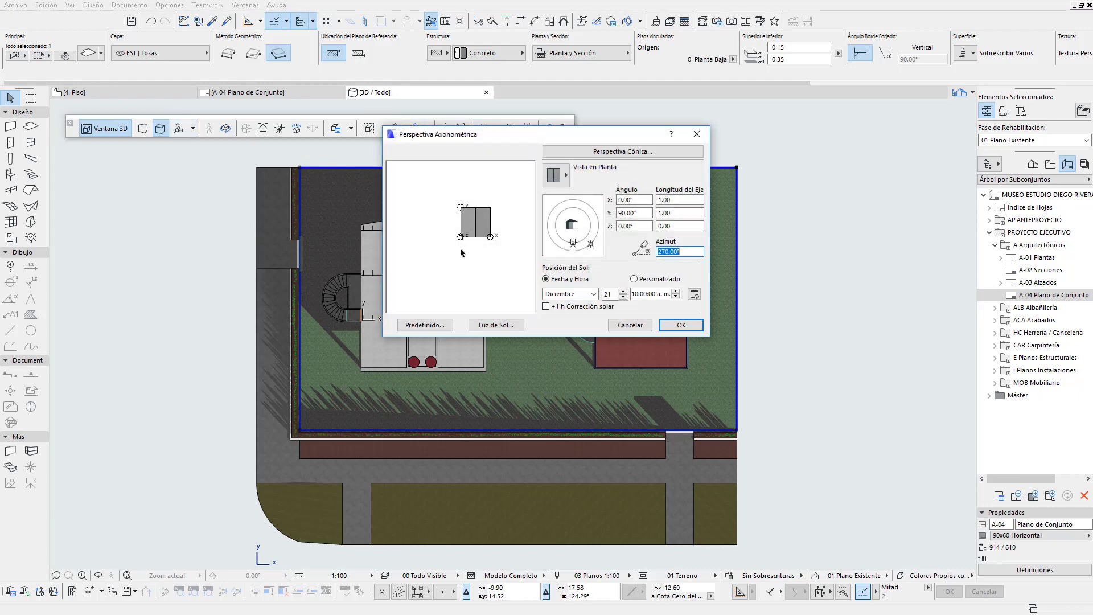
click(593, 294)
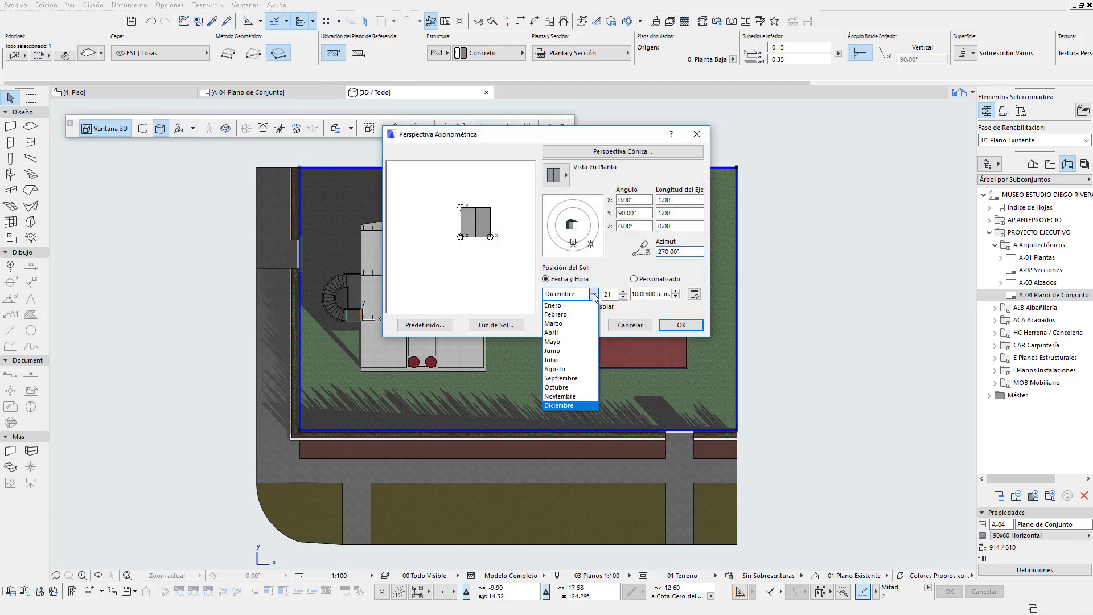
click(573, 352)
click(681, 325)
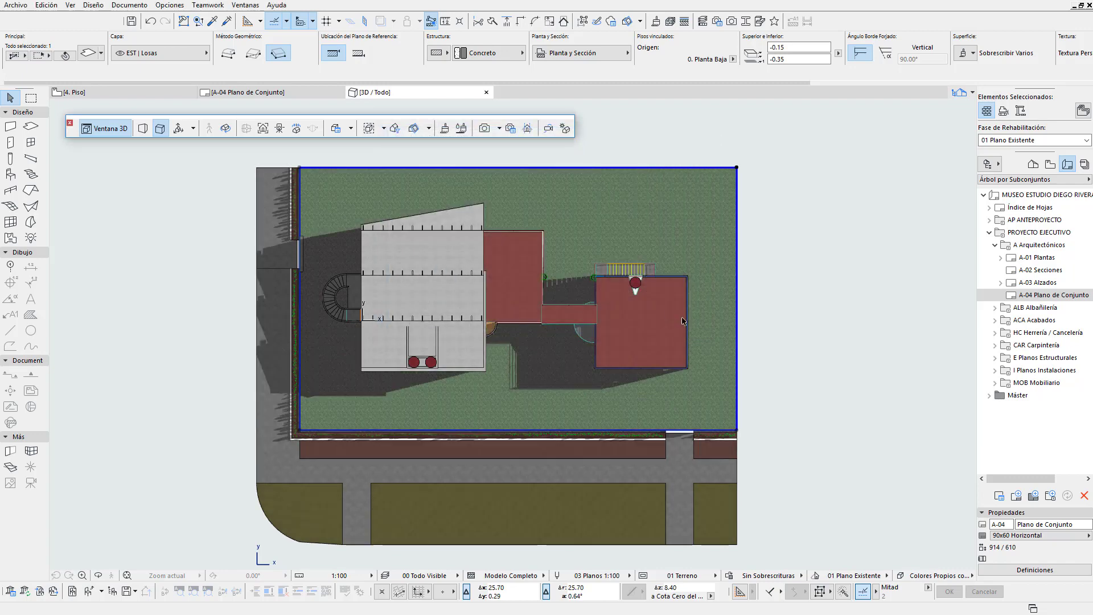
click(791, 332)
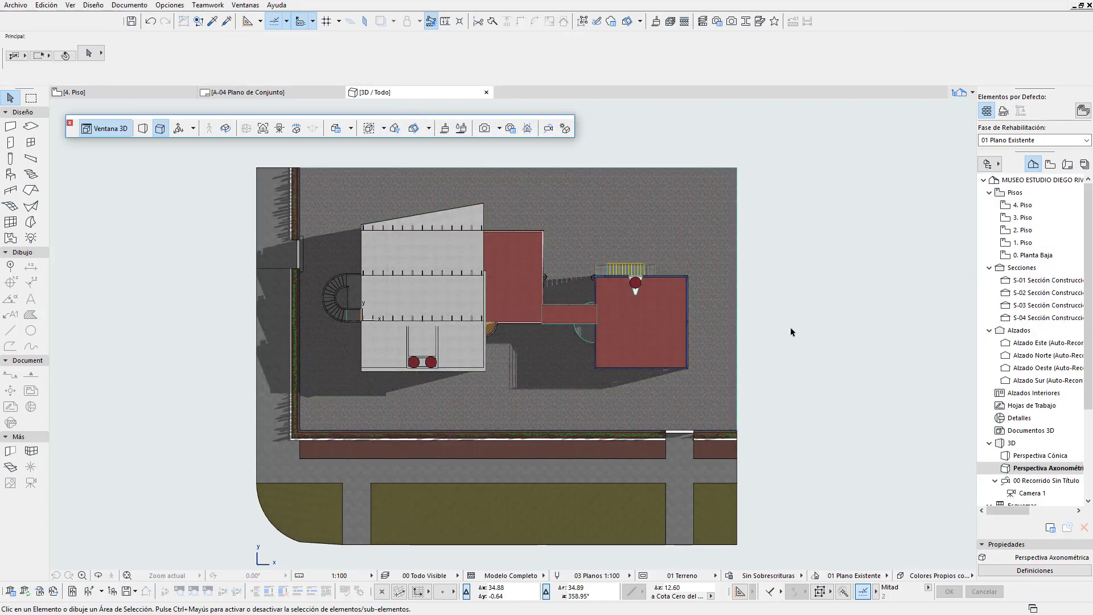
Step: Save the current top view as new 3D document 3D-01 named 'Planta de Techos'
right_click(765, 245)
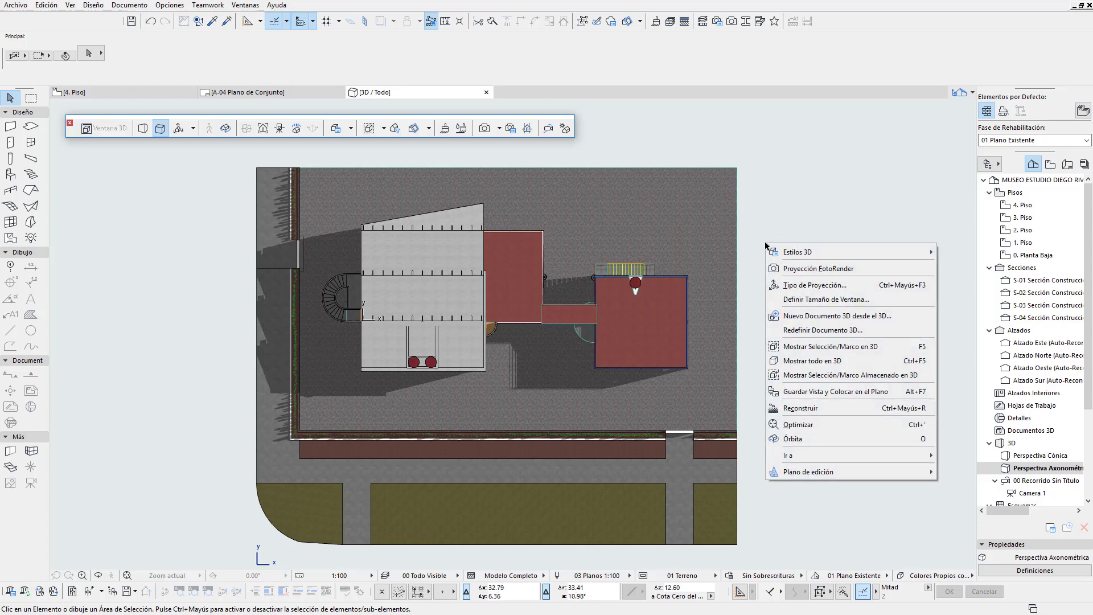
click(855, 316)
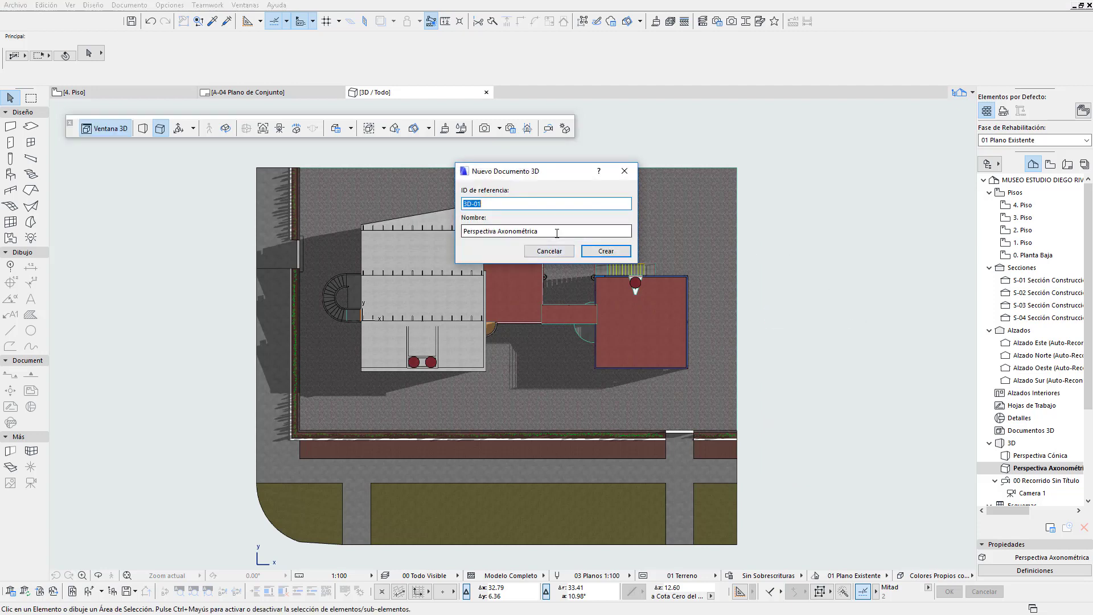
drag(546, 231, 448, 231)
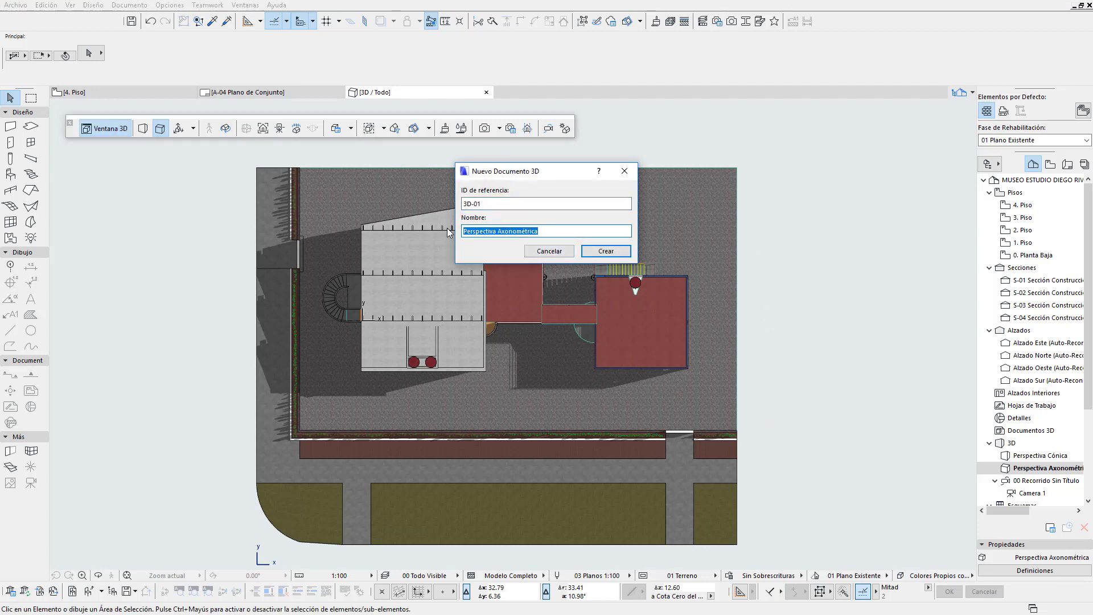
text(Plan)
text(ta de Tewc)
key(BackSpace)
key(BackSpace)
text(chos)
click(604, 252)
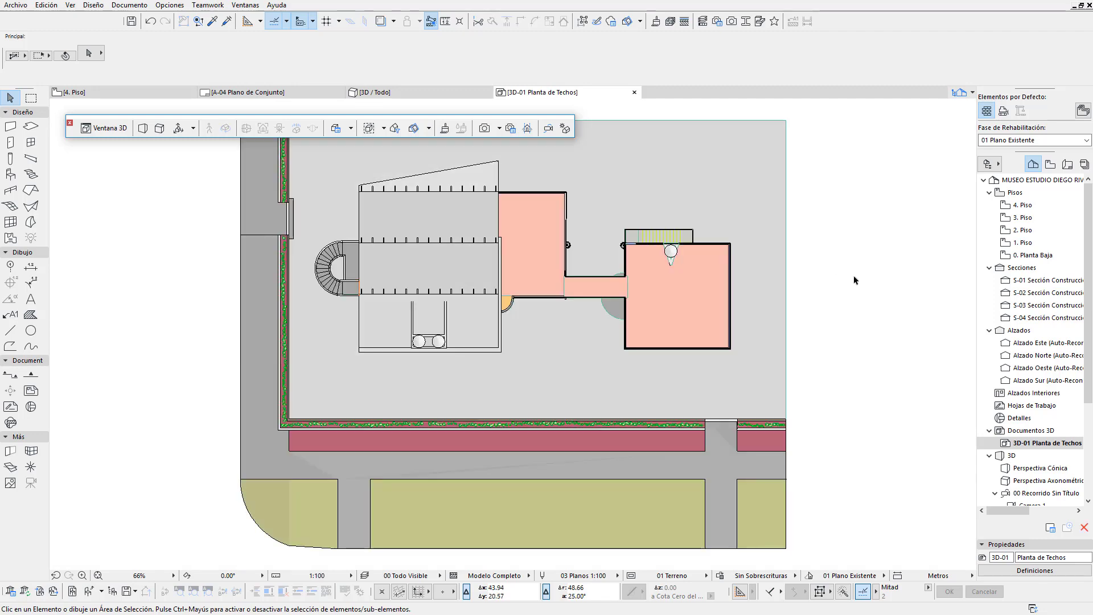
Step: Set Sombra solar to Activado under Sol y Sombras in 3D-01's document settings
right_click(1002, 443)
click(1002, 434)
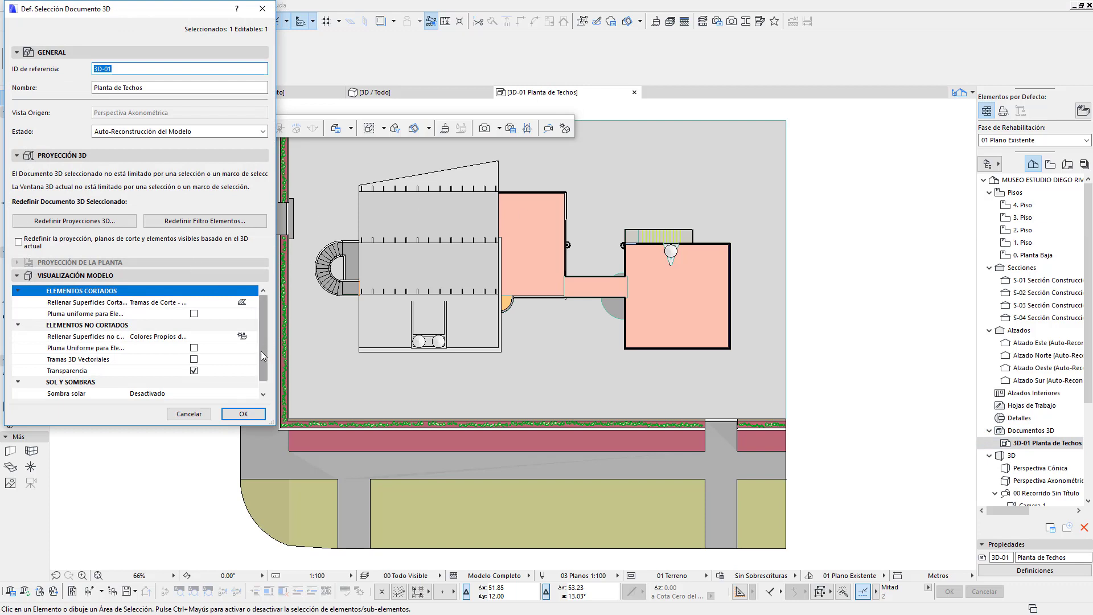
click(257, 389)
click(242, 383)
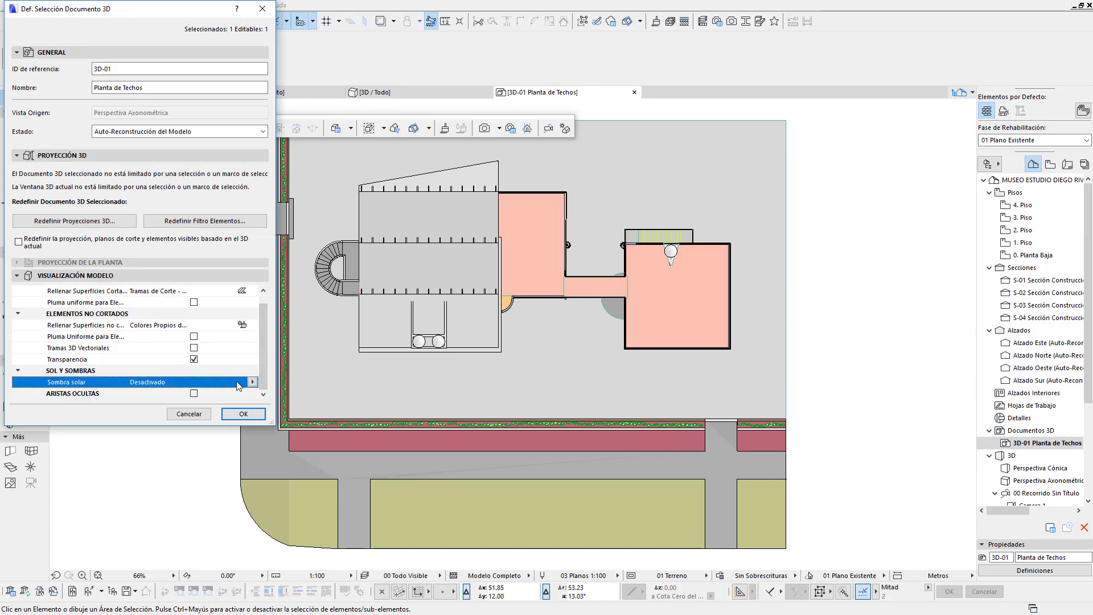
click(270, 383)
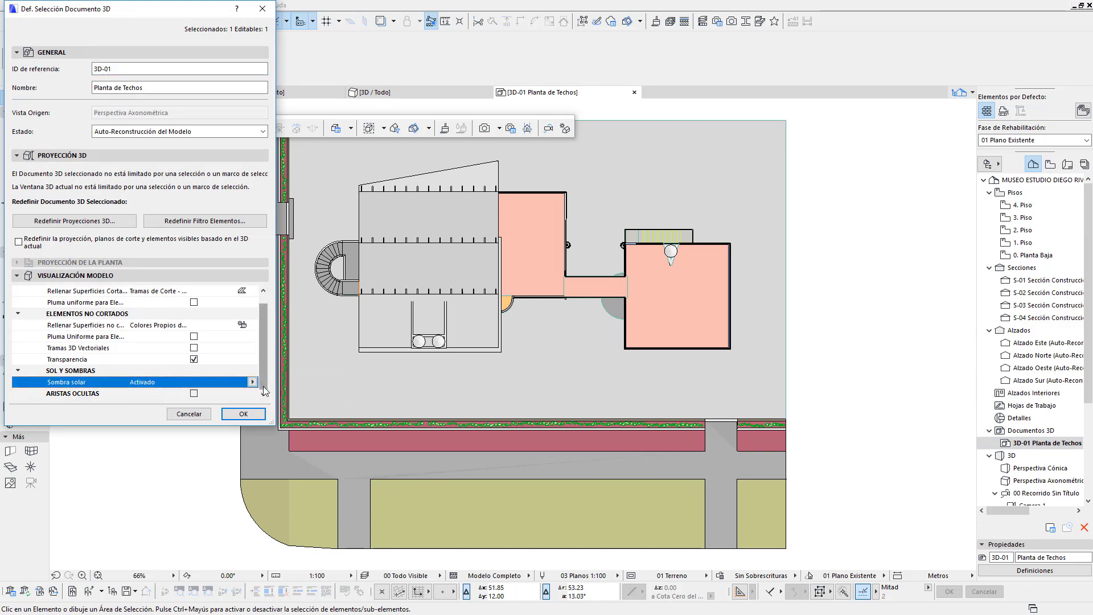
click(244, 414)
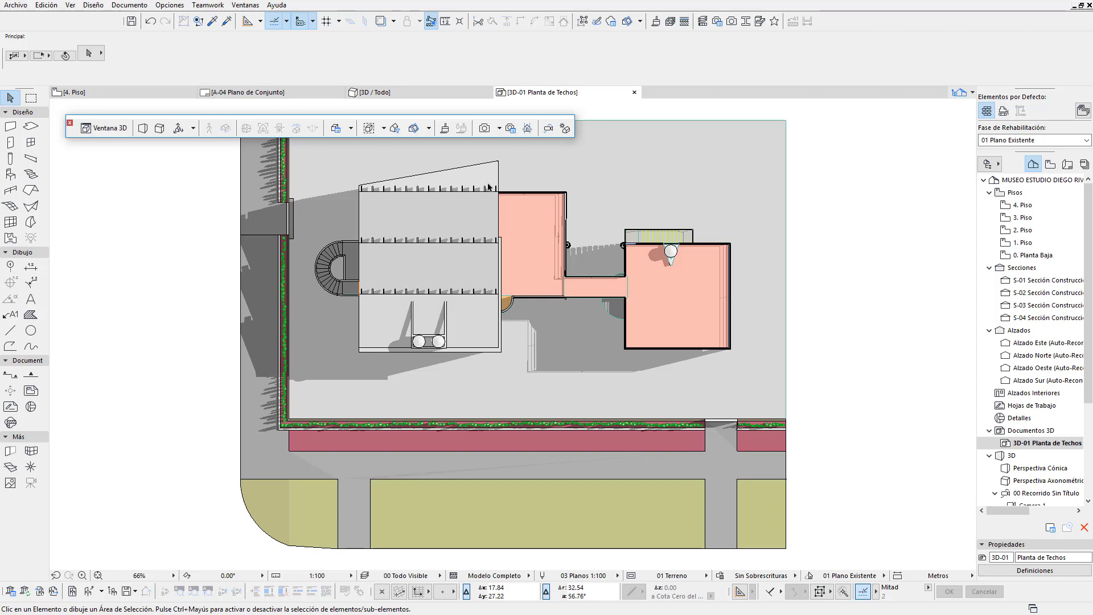
click(305, 92)
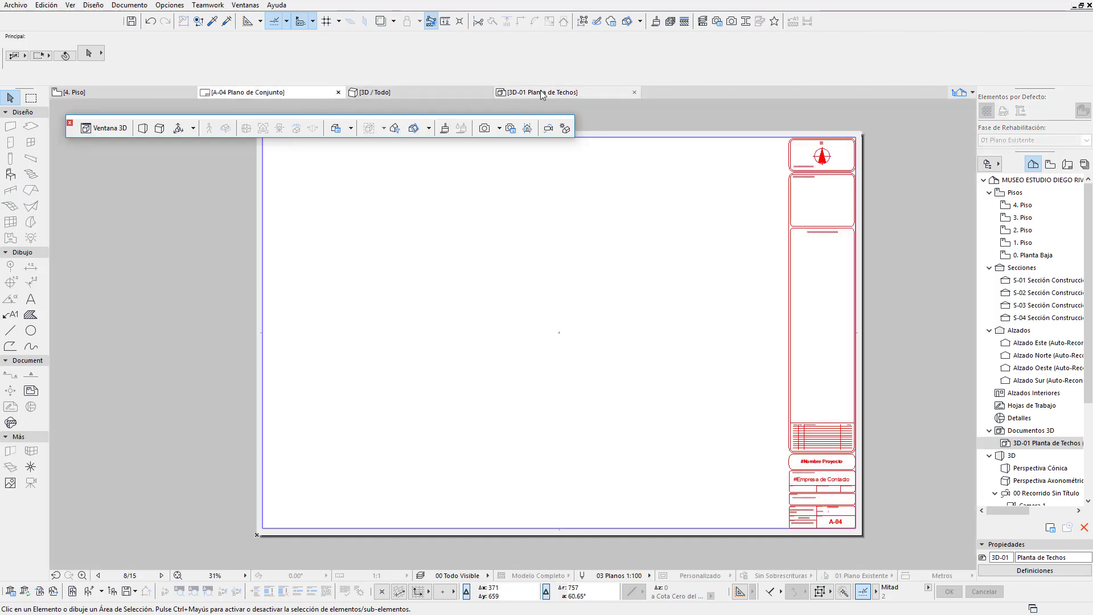
click(572, 93)
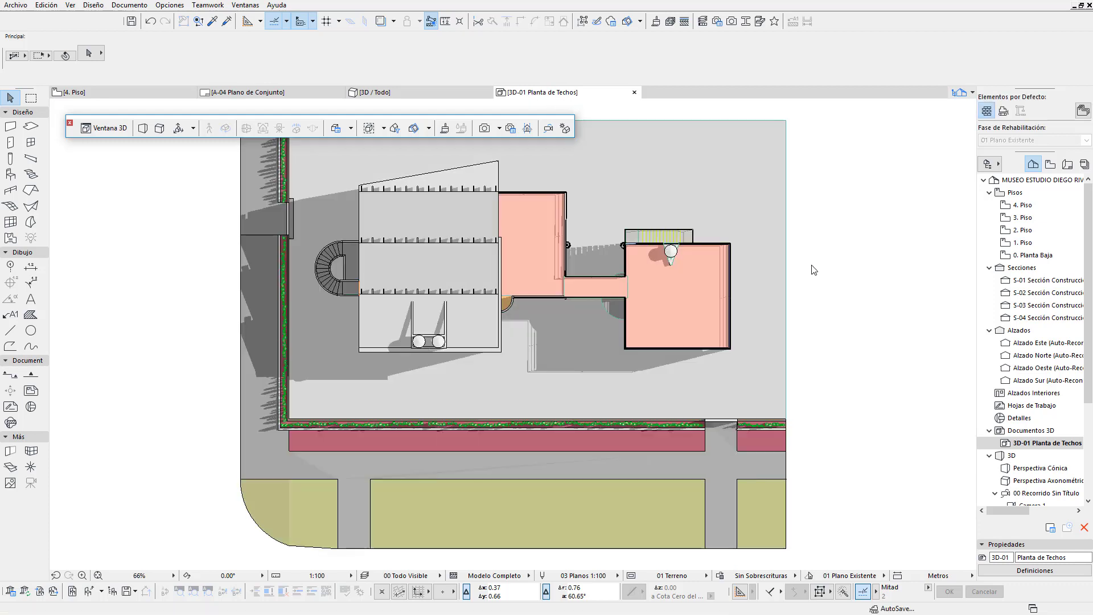
Step: Place the Planta de Techos roof view on sheet A-04 and shift the drawing left
right_click(812, 268)
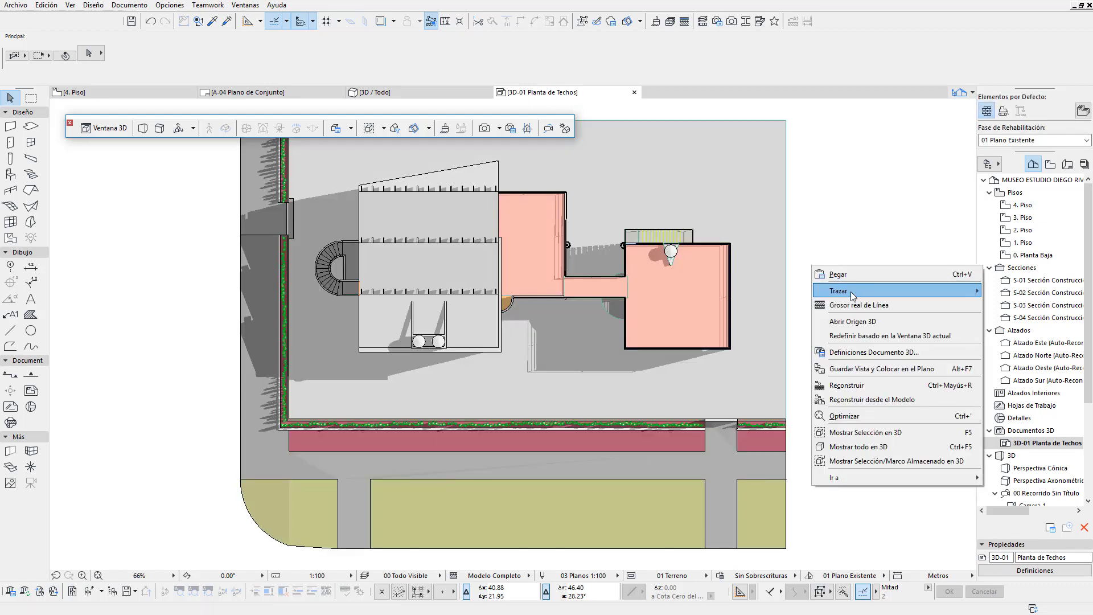
click(894, 370)
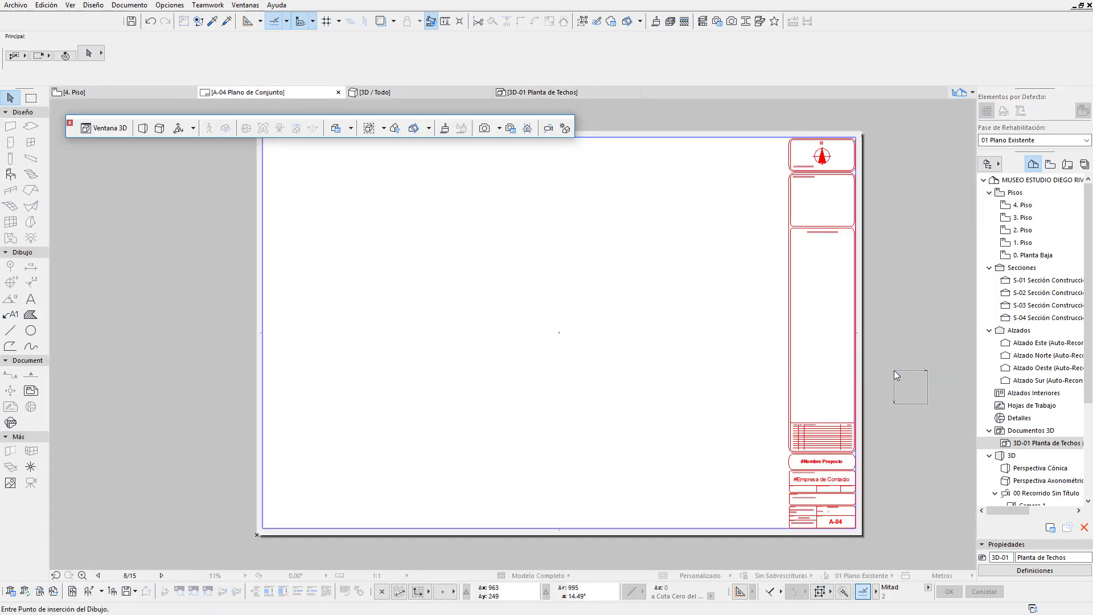
click(385, 176)
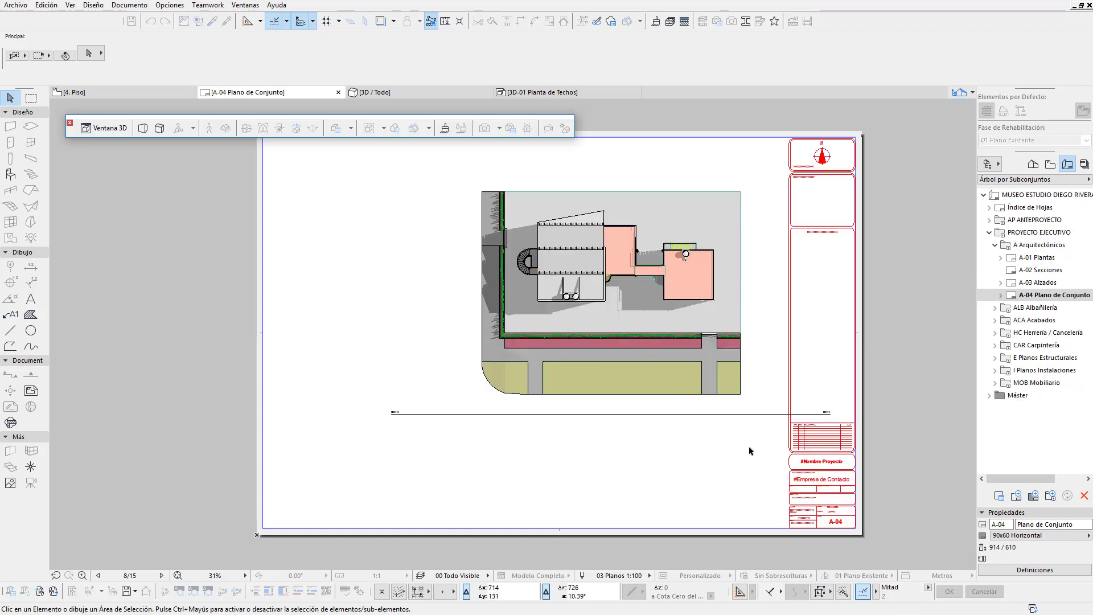
click(468, 293)
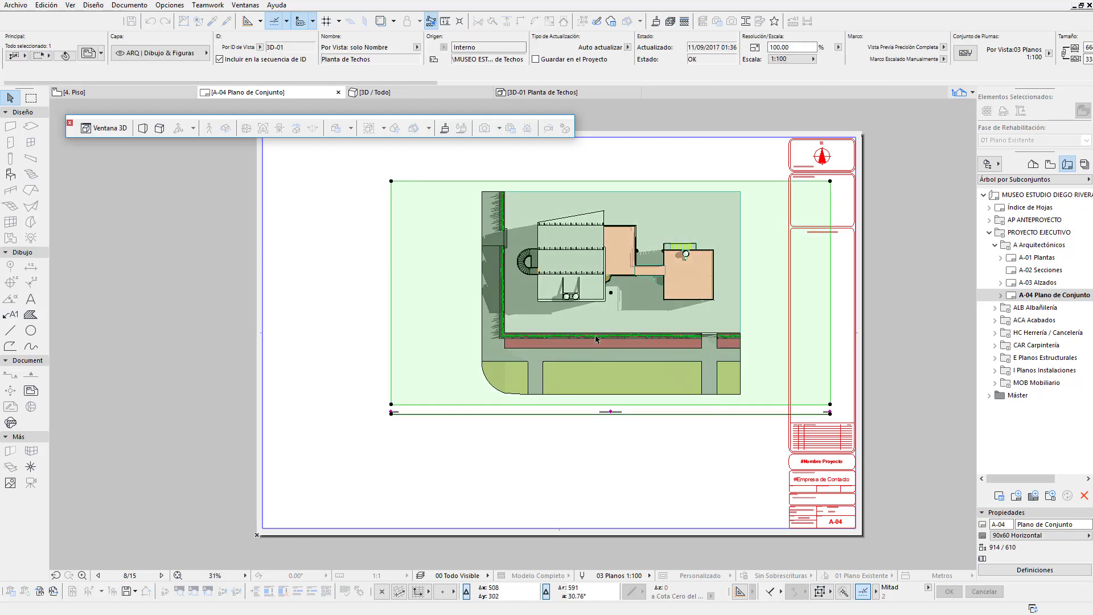
drag(612, 294, 537, 300)
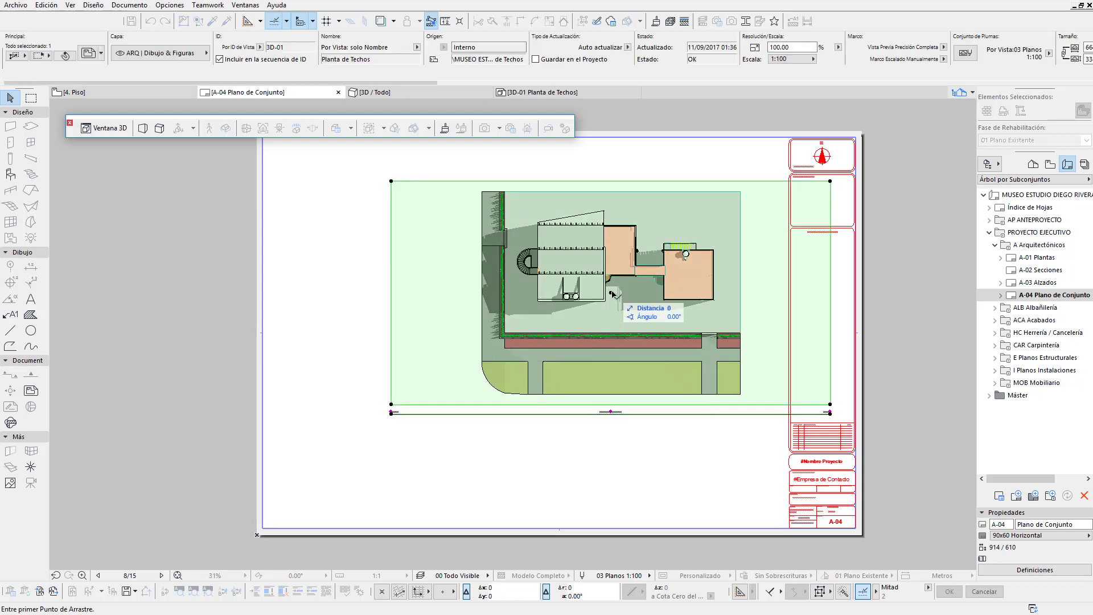
click(538, 300)
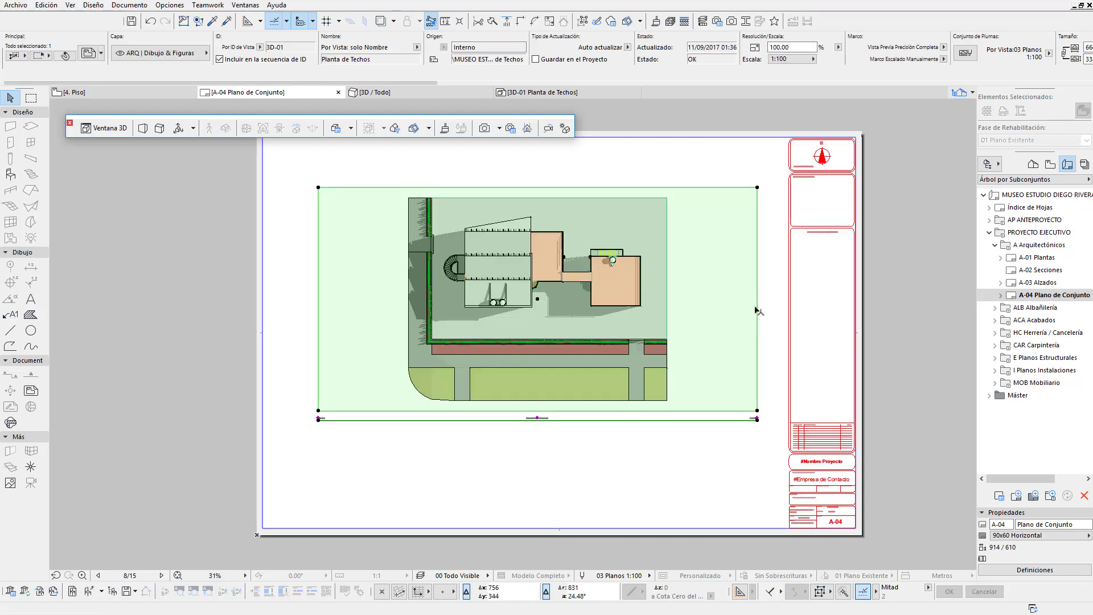
Step: Crop the drawing by offsetting its right and left edges inward, then deselect it
click(759, 311)
click(860, 365)
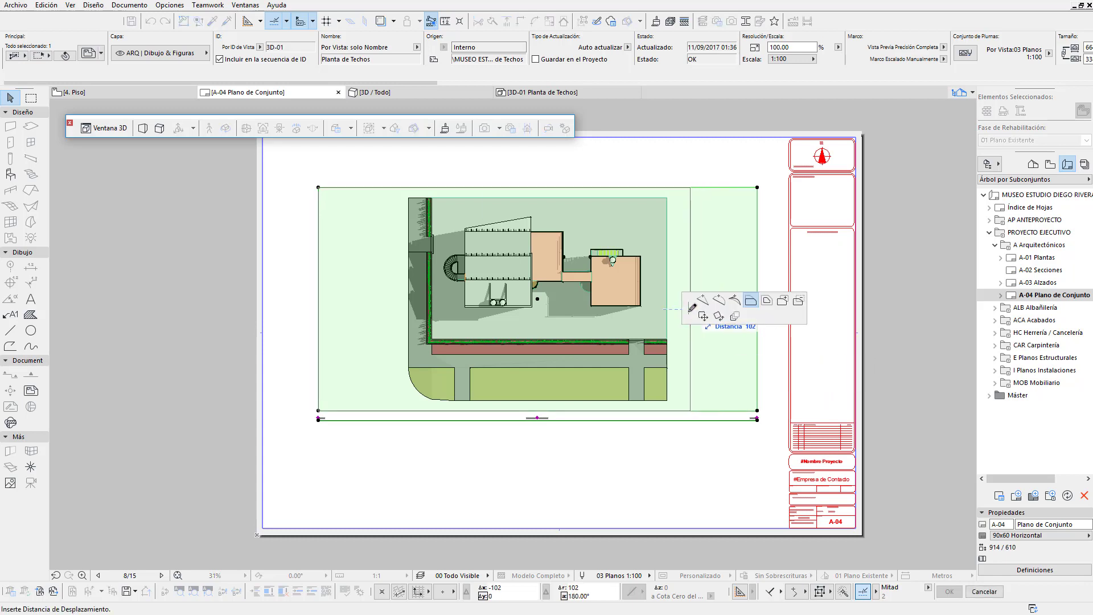
click(403, 317)
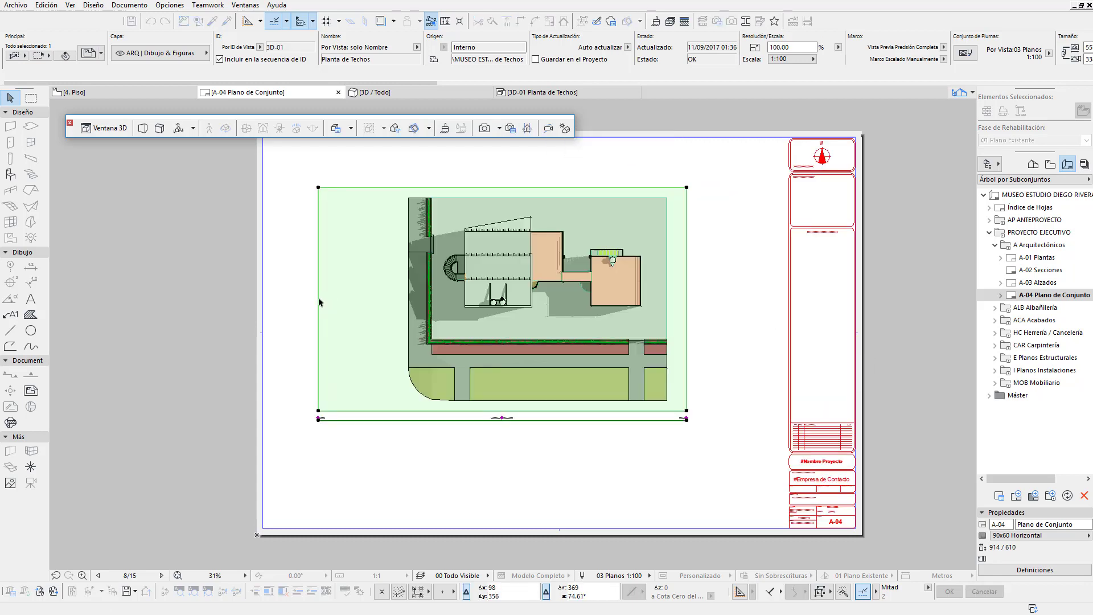
click(318, 299)
click(617, 133)
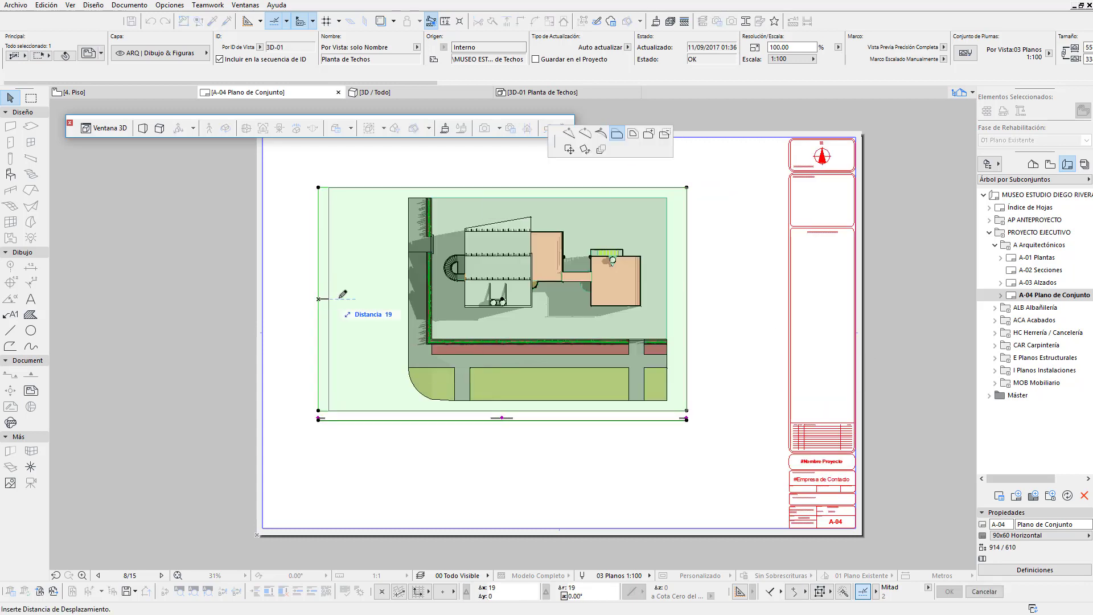
click(397, 299)
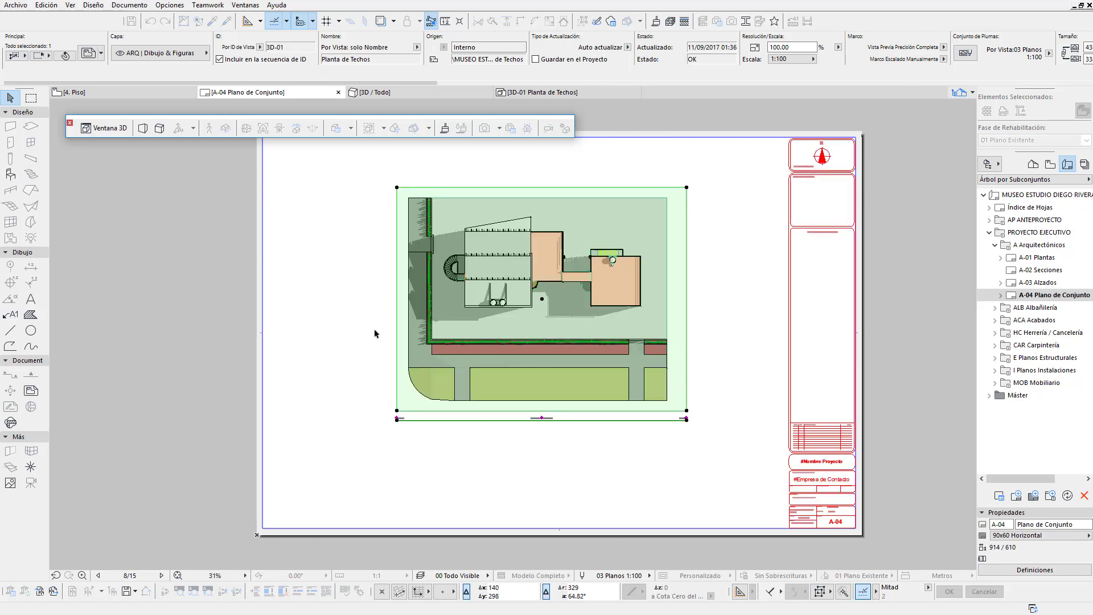
click(375, 333)
Step: Zoom in to check the crop, close the Ventana 3D toolbar, and recentre the whole sheet
scroll(558, 287, up, 2)
scroll(561, 294, up, 2)
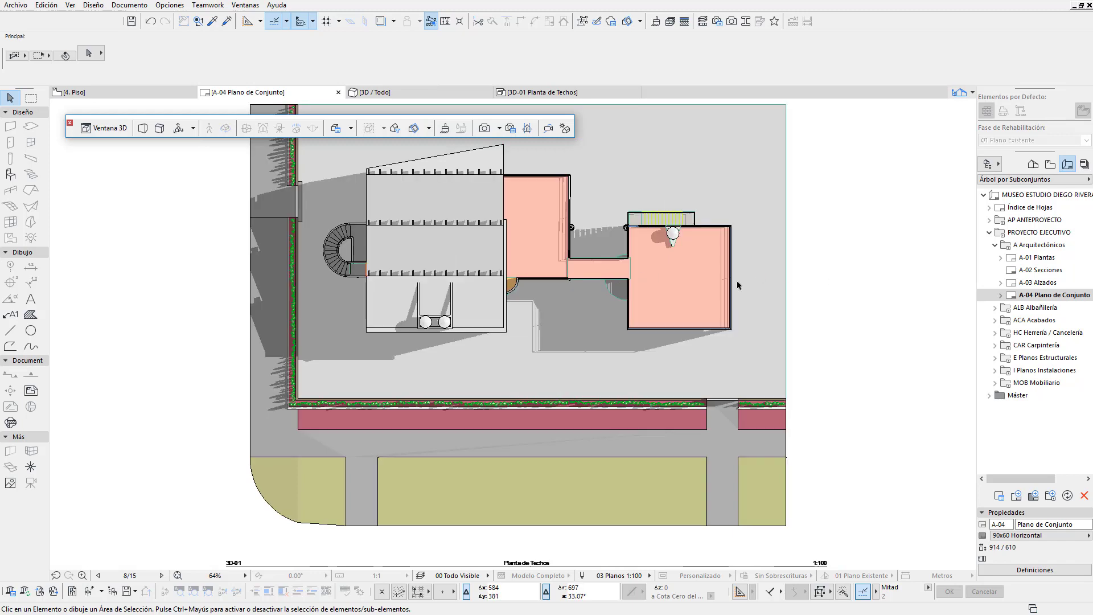
middle_drag(737, 299, 736, 301)
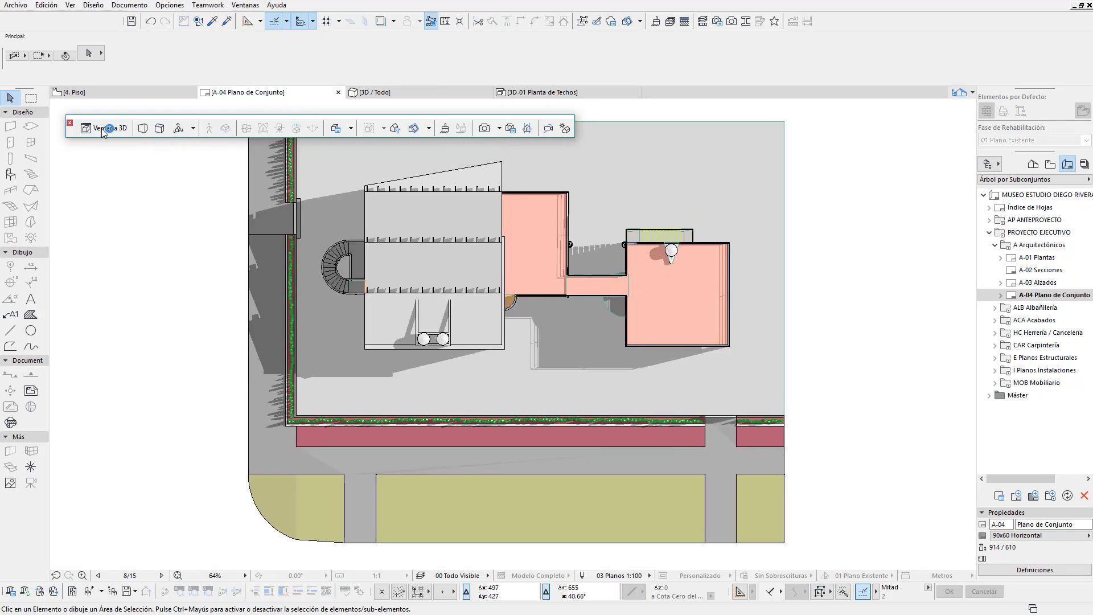
click(69, 122)
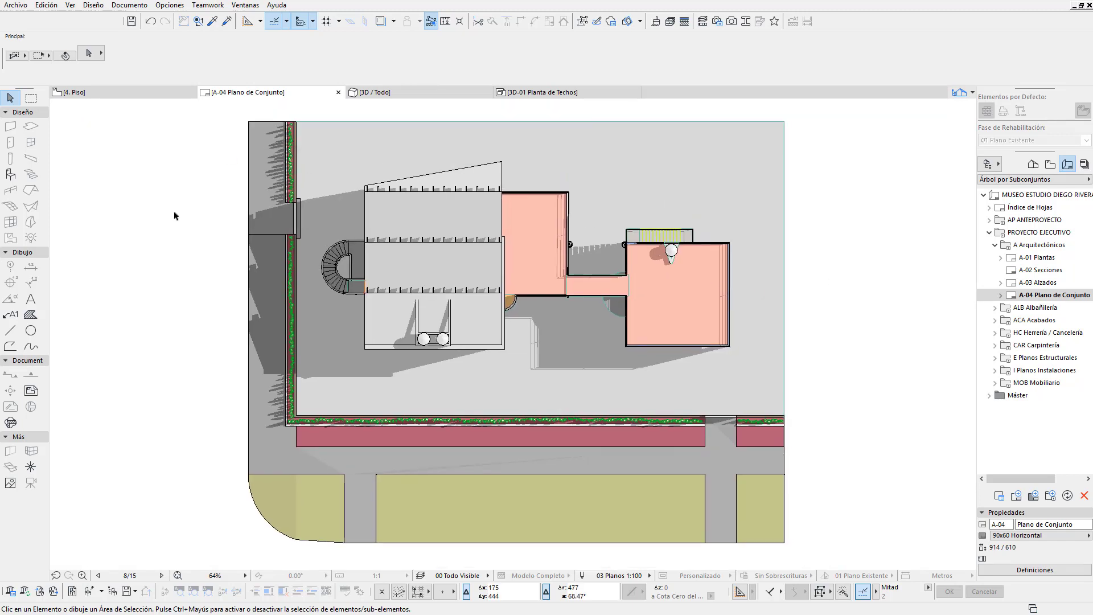
scroll(176, 213, down, 3)
scroll(198, 237, down, 1)
middle_drag(166, 253, 230, 252)
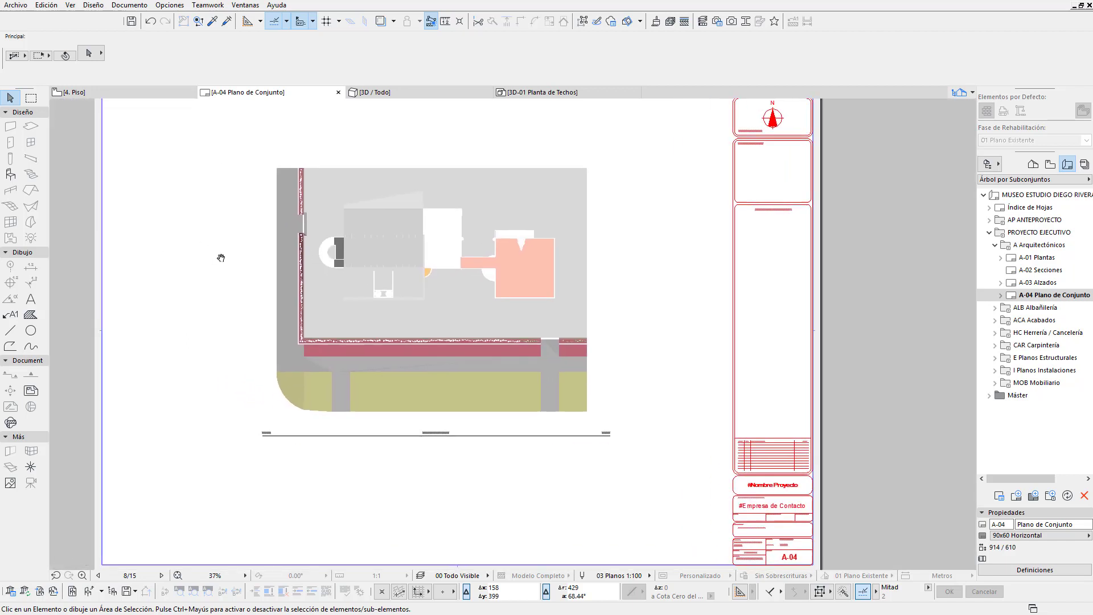
Step: Choose the '2 - Proyecto Arquitectónico PDF' publisher set with A-04 selected, and start publishing
click(1084, 163)
click(1062, 180)
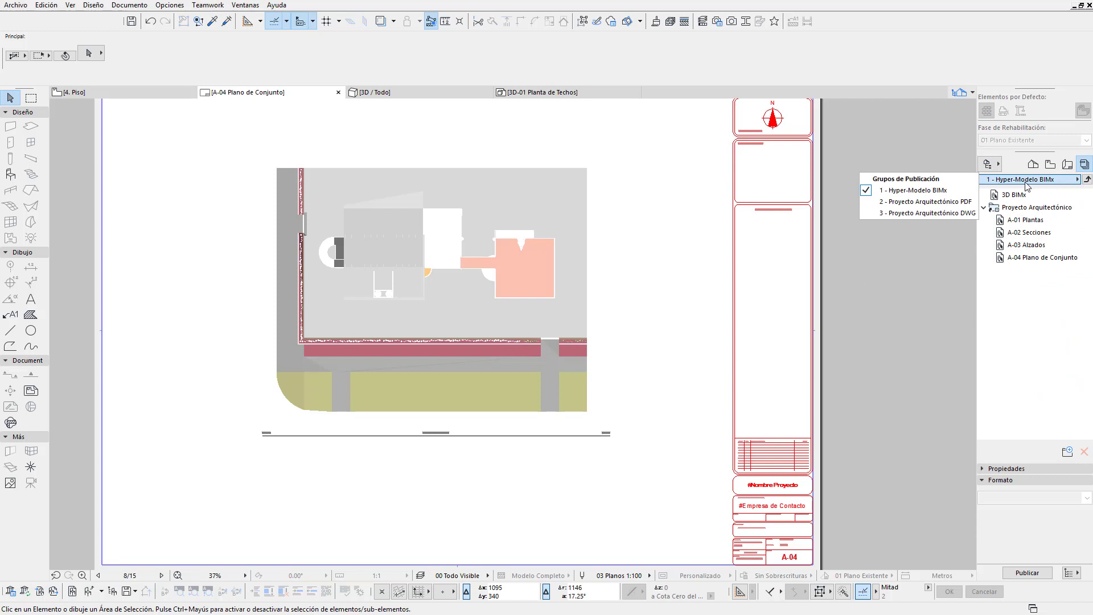
click(954, 201)
click(1021, 245)
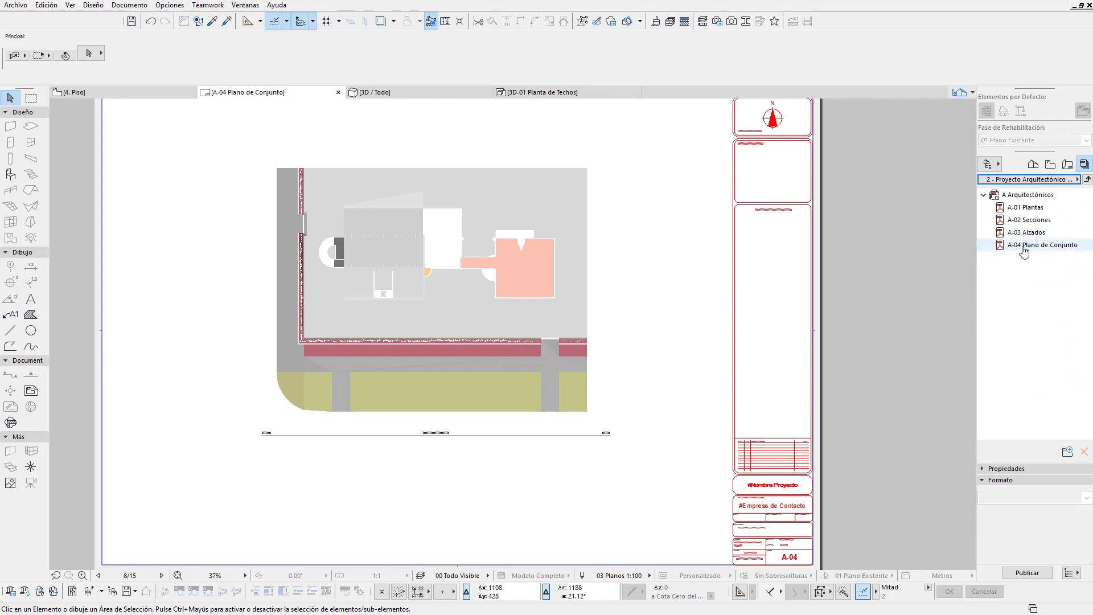
click(1042, 578)
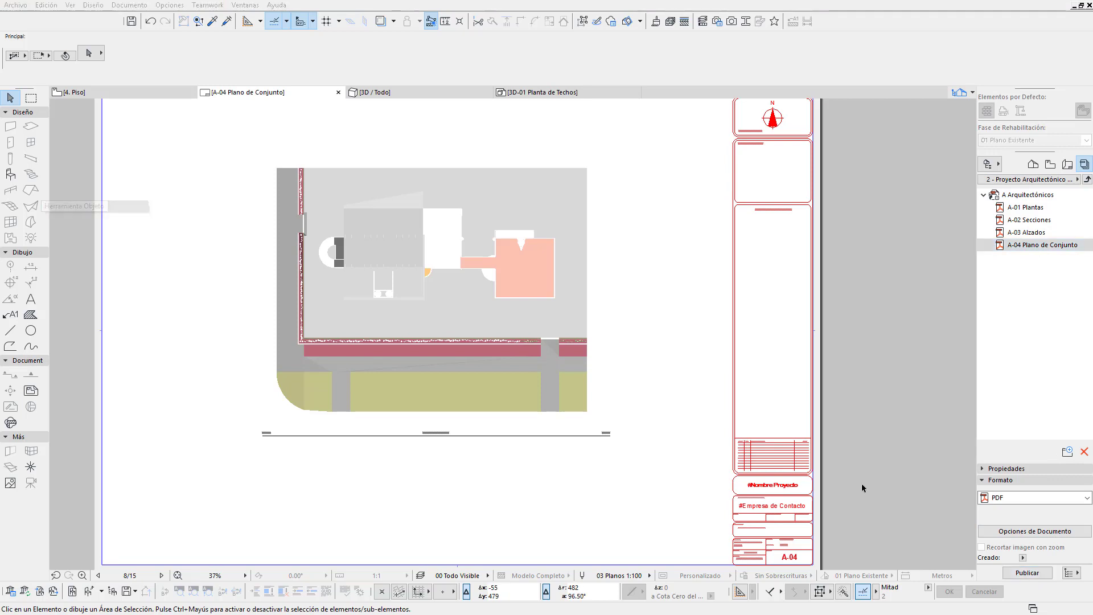
click(1040, 573)
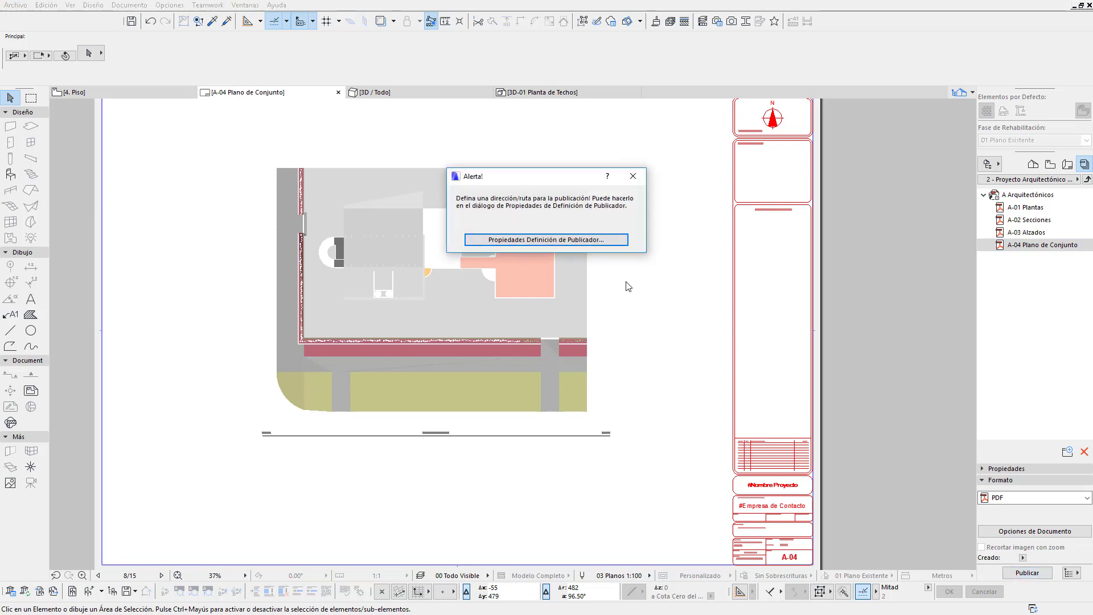
Step: Set the publisher output path to the Desktop folder and reselect A-04 Plano de Conjunto
click(602, 238)
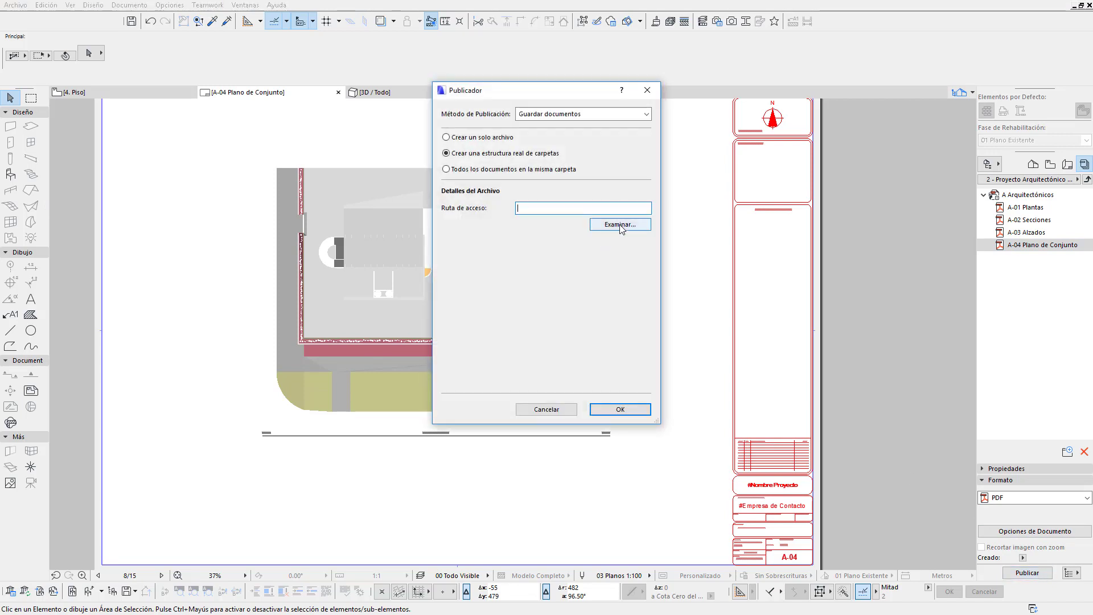
click(620, 226)
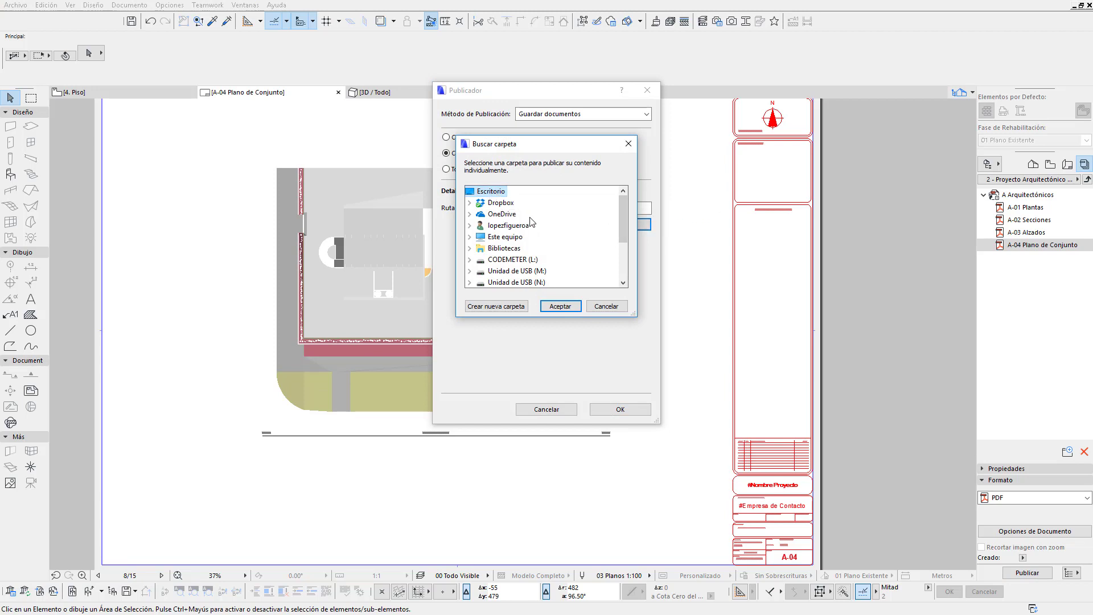
click(560, 306)
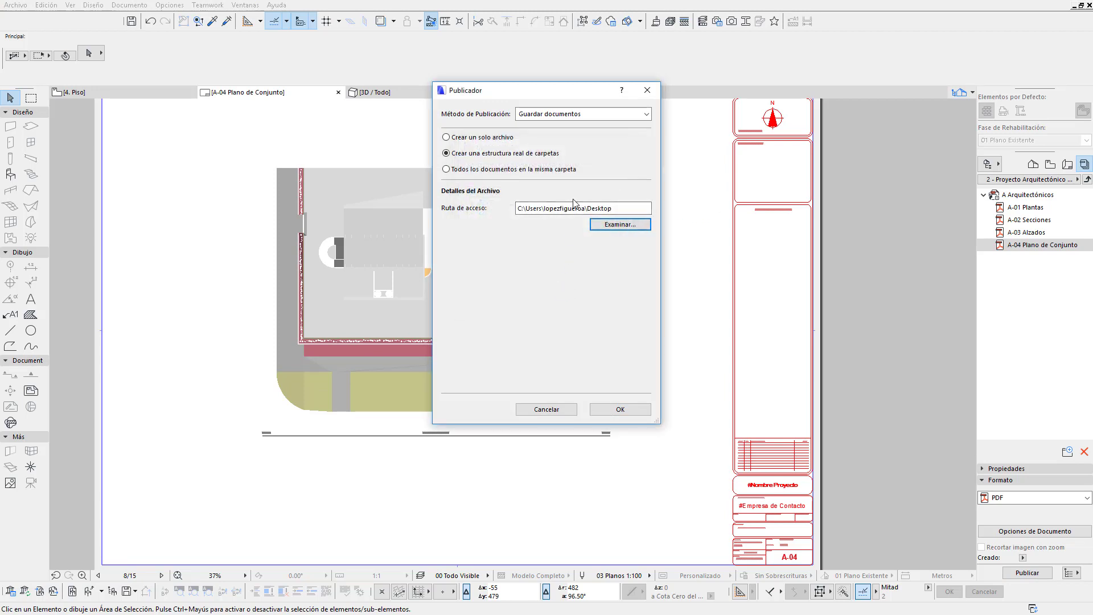
click(620, 408)
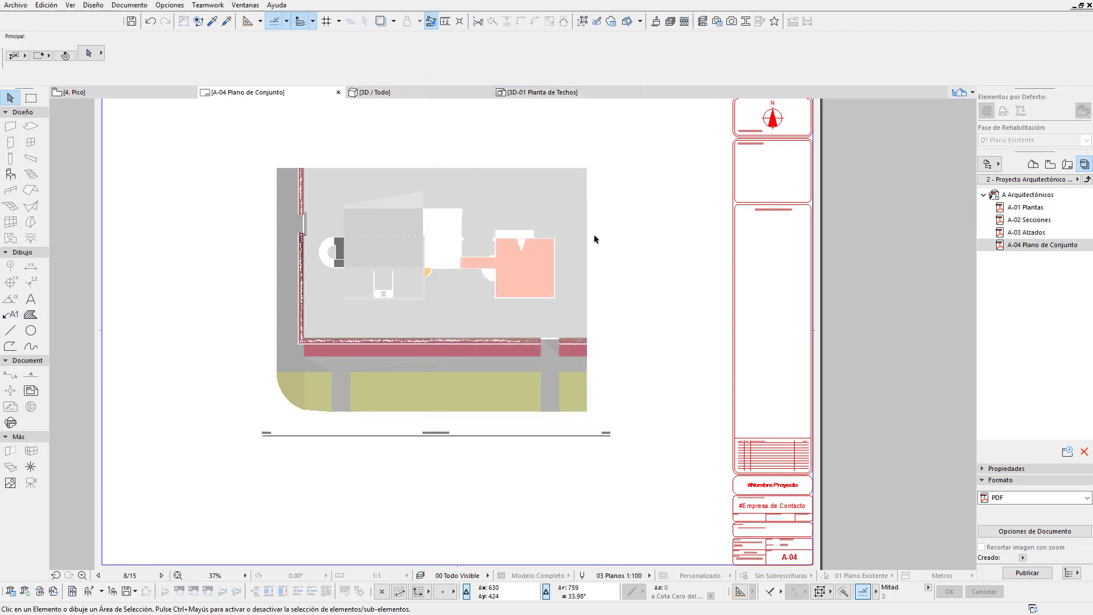
click(1052, 246)
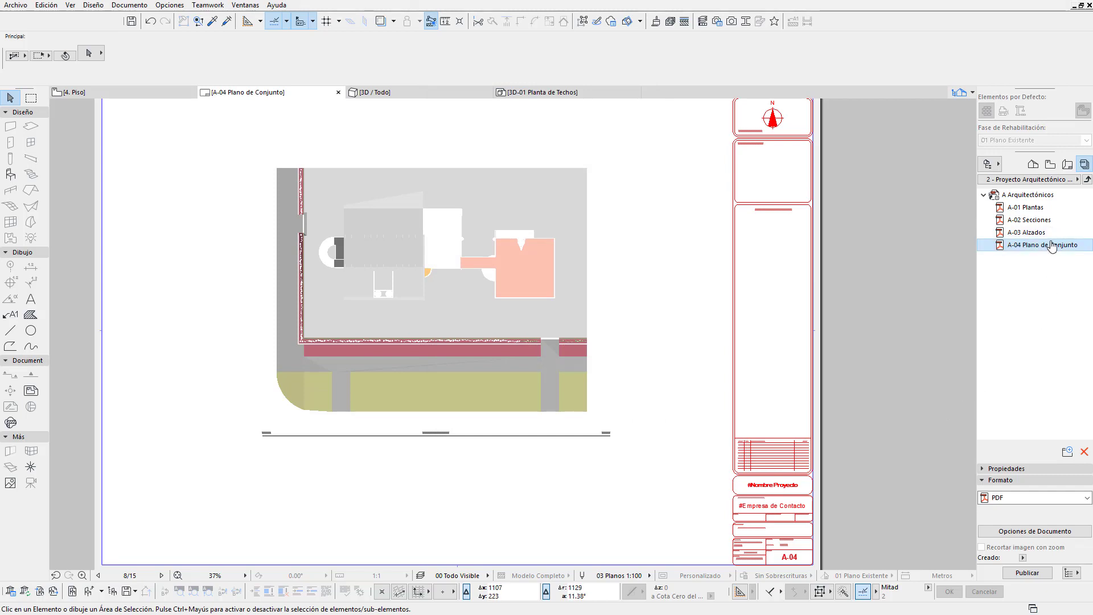
Step: Publish the four sheets to A Arquitectónicos.pdf and close the publishing report
click(1027, 572)
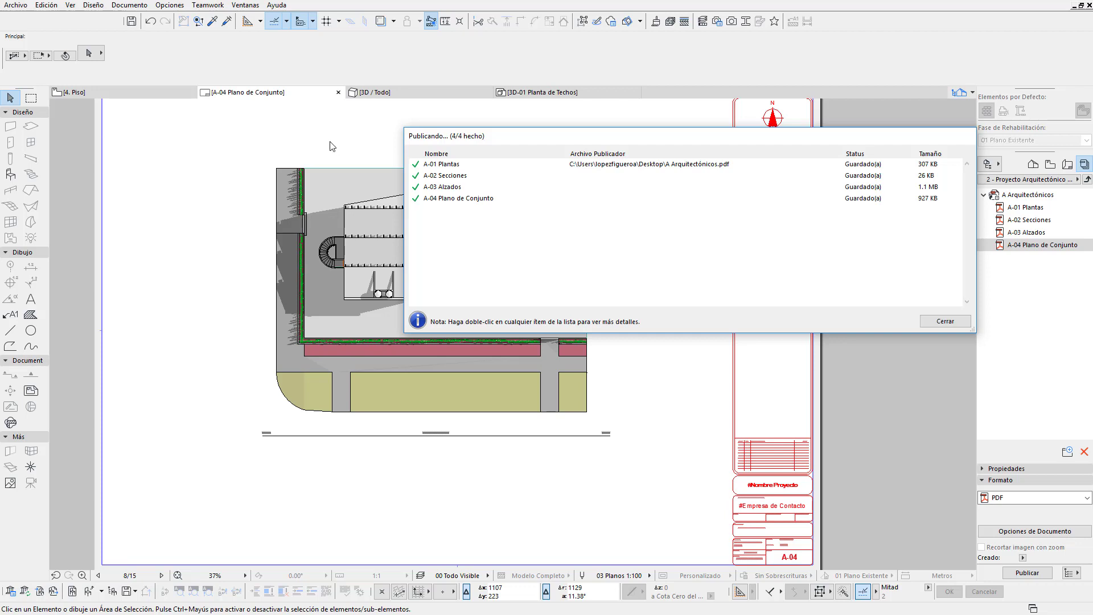
click(941, 322)
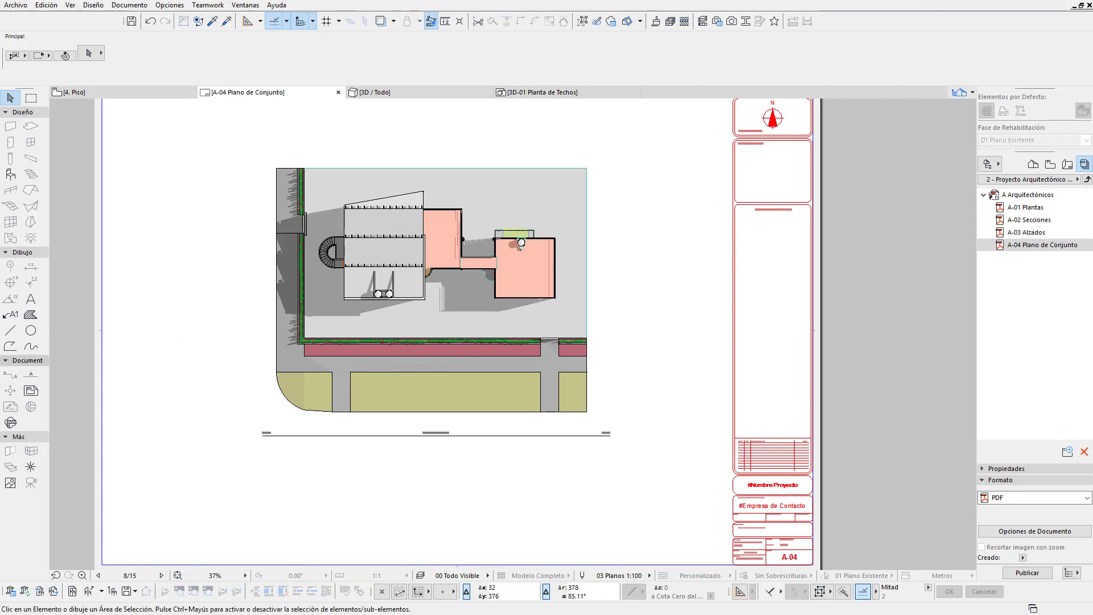
click(23, 360)
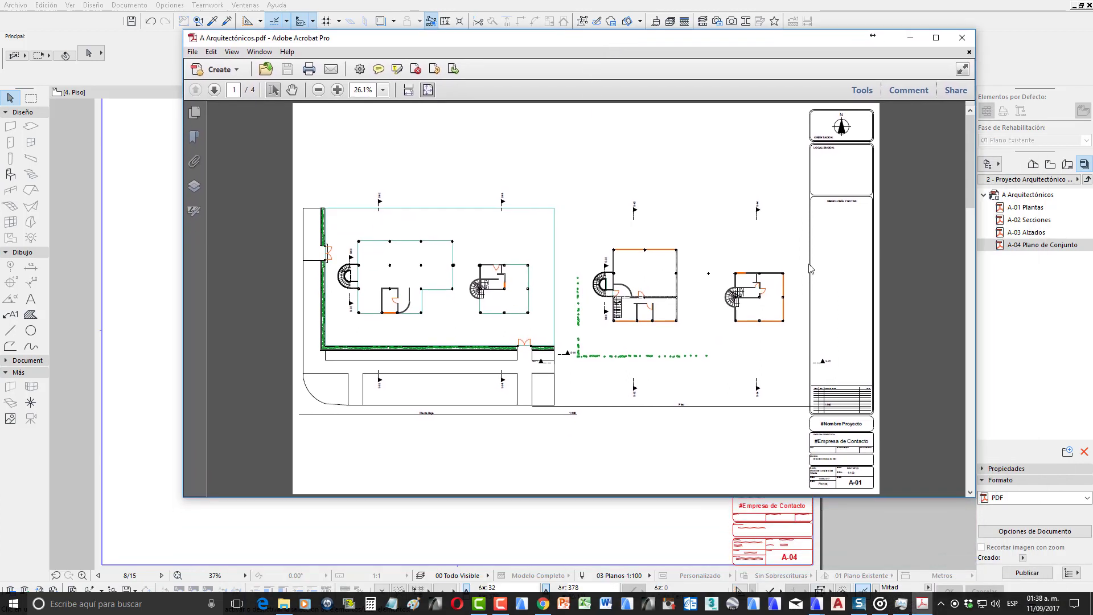
Step: Scroll 'A Arquitectónicos.pdf' to page 4, sheet A-04 with the shadowed roof plan, and maximize Acrobat
scroll(965, 339, down, 1)
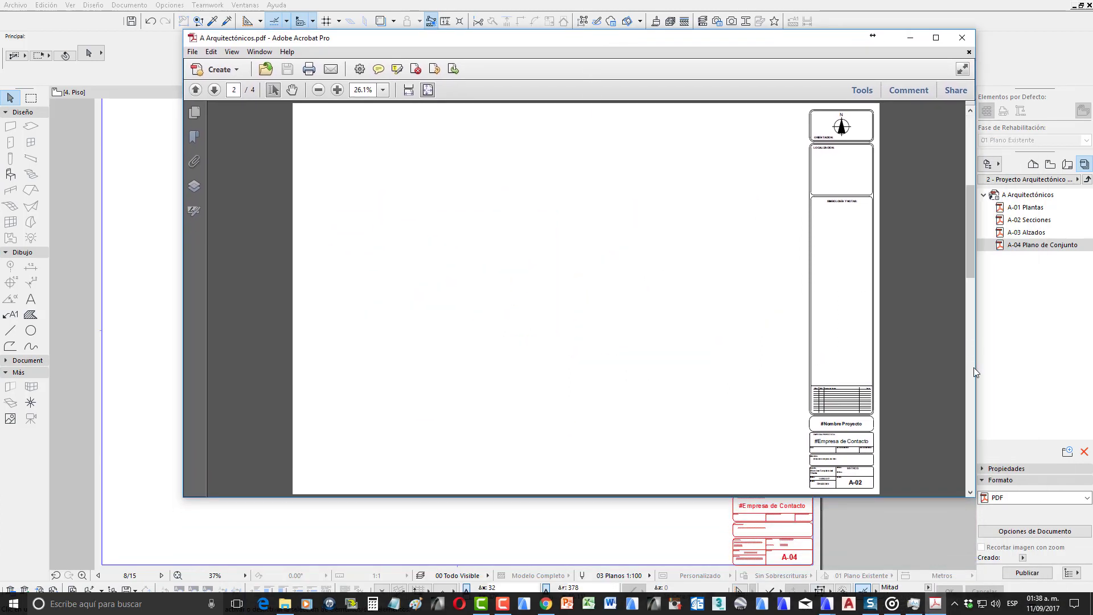
scroll(972, 369, down, 1)
scroll(971, 392, down, 1)
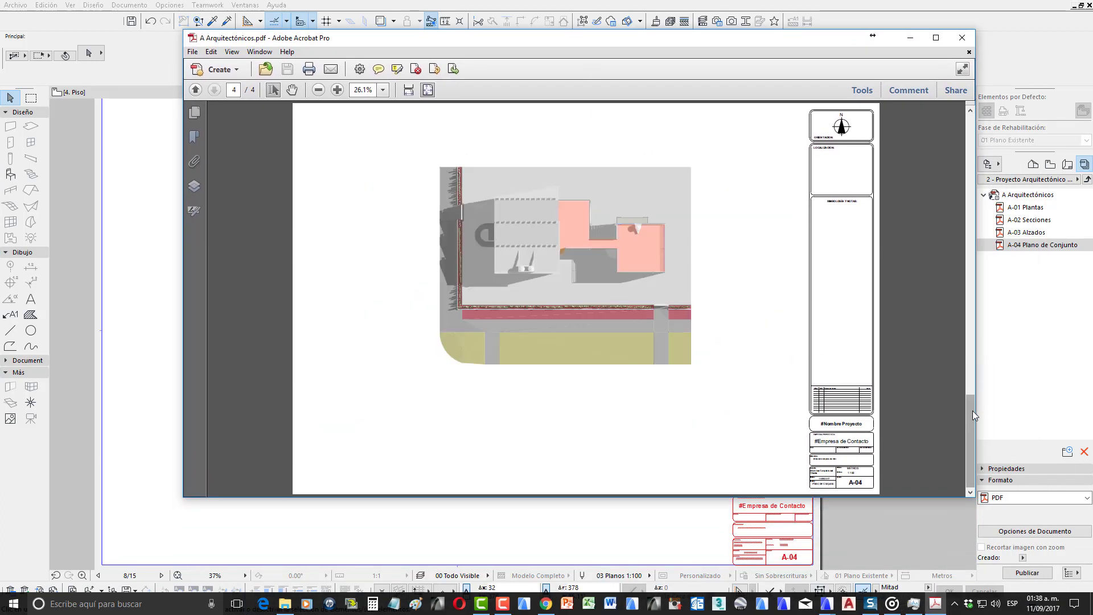
click(935, 37)
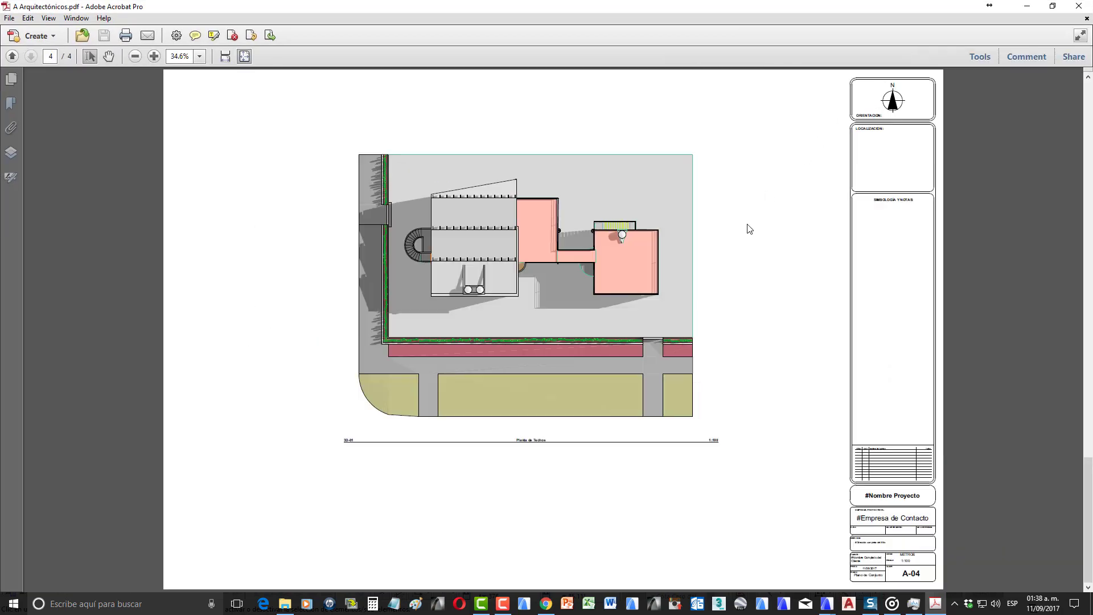